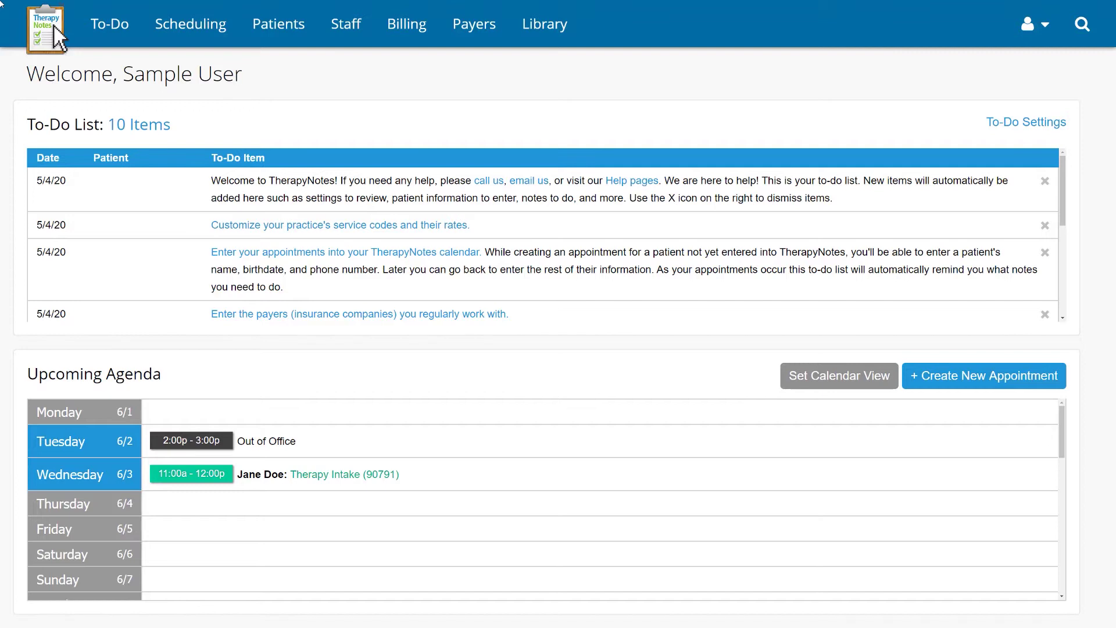
Open the scheduling calendar and go through the Day and Week views to the Month view for June 2020
{"action": "left_click", "coordinate": [172, 33]}
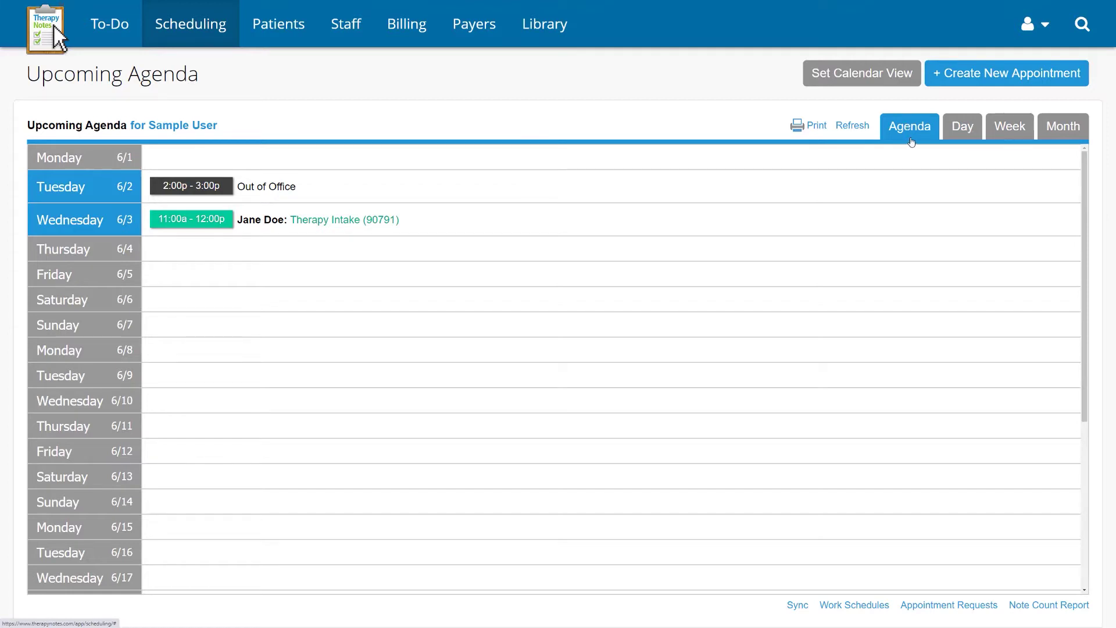
{"action": "left_click", "coordinate": [958, 141]}
{"action": "left_click", "coordinate": [1000, 139]}
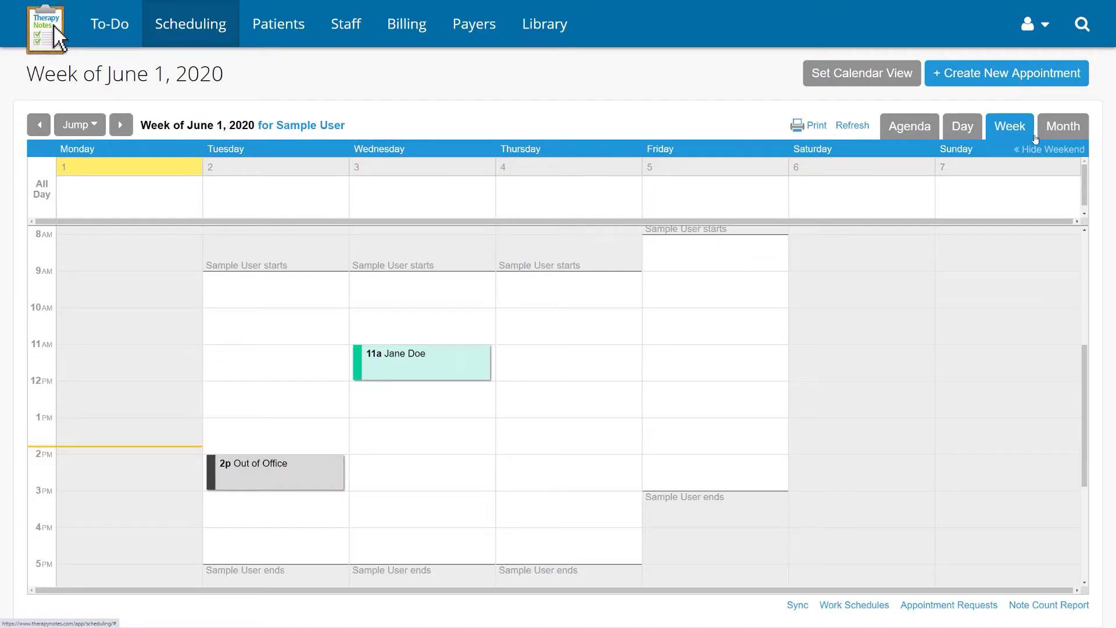
{"action": "left_click", "coordinate": [1058, 139]}
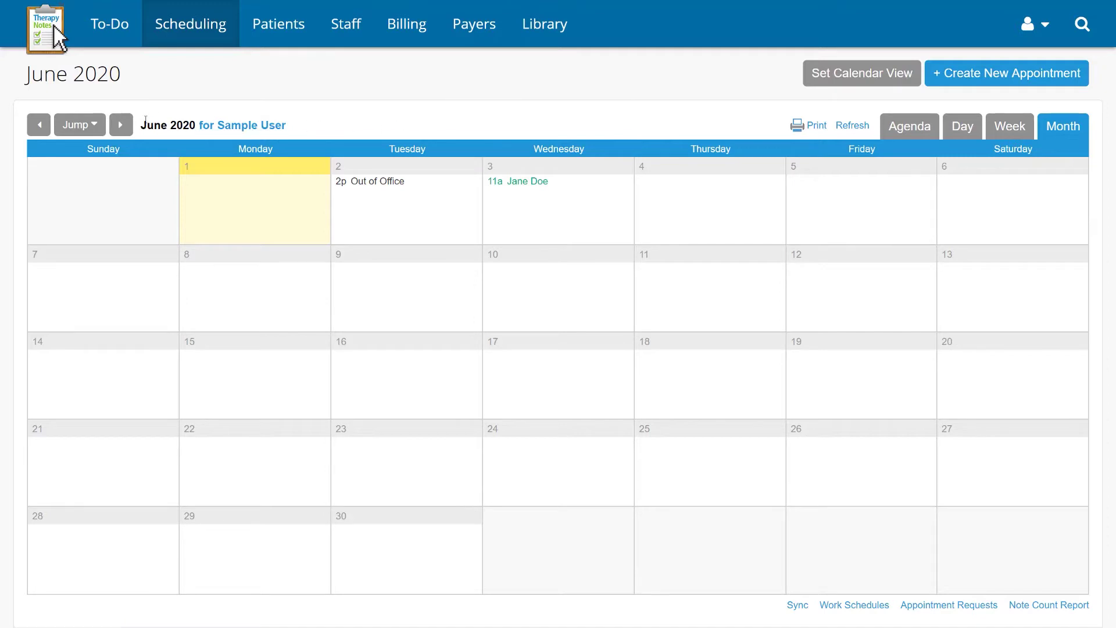
{"action": "left_click", "coordinate": [103, 125]}
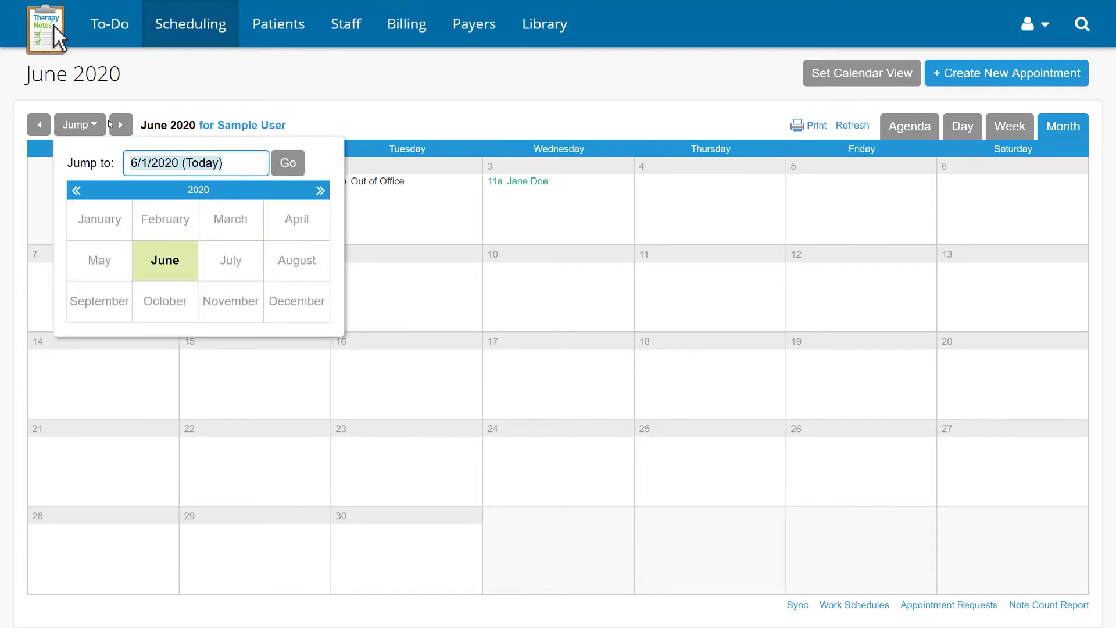
{"action": "left_click", "coordinate": [254, 69]}
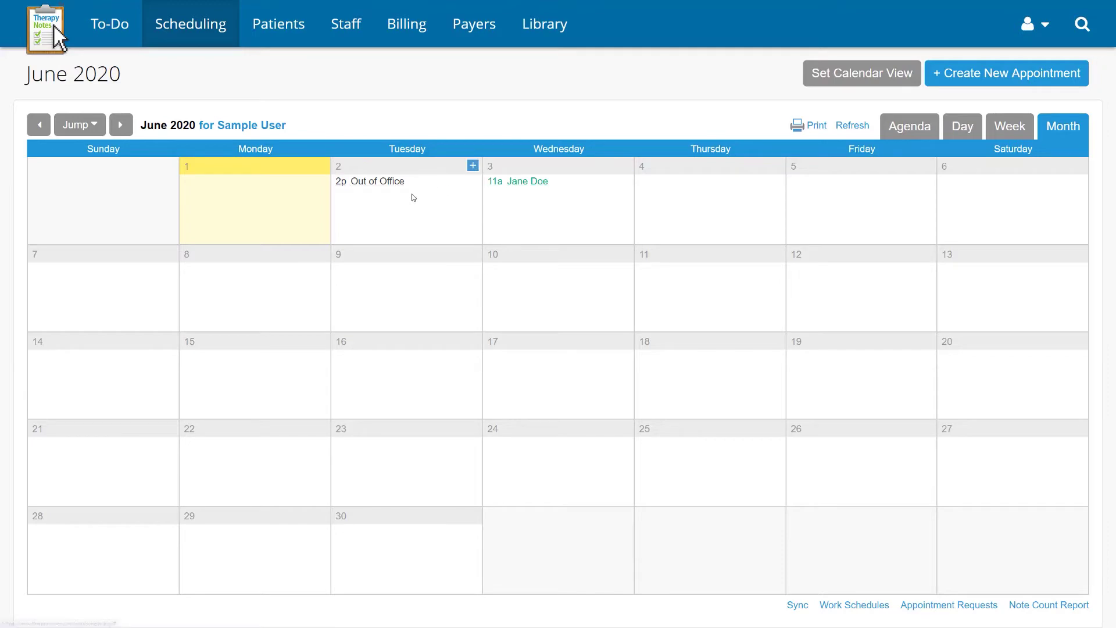
Review the calendar view's location choices and apply the view with All Locations
{"action": "left_click", "coordinate": [834, 86]}
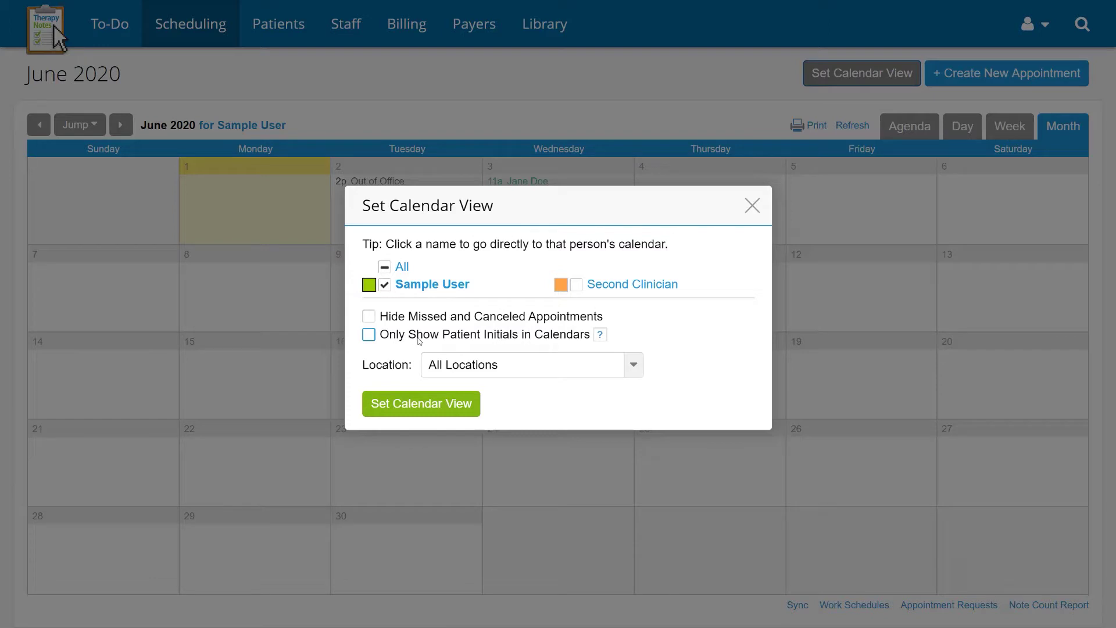
{"action": "left_click", "coordinate": [462, 364]}
{"action": "left_click", "coordinate": [462, 364]}
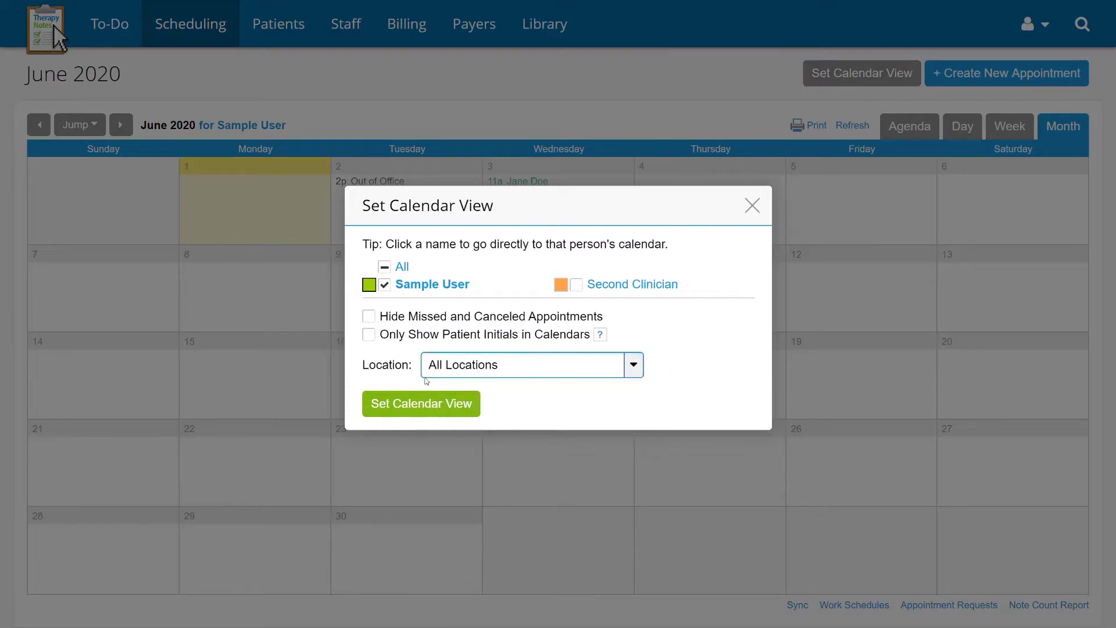
{"action": "left_click", "coordinate": [414, 407]}
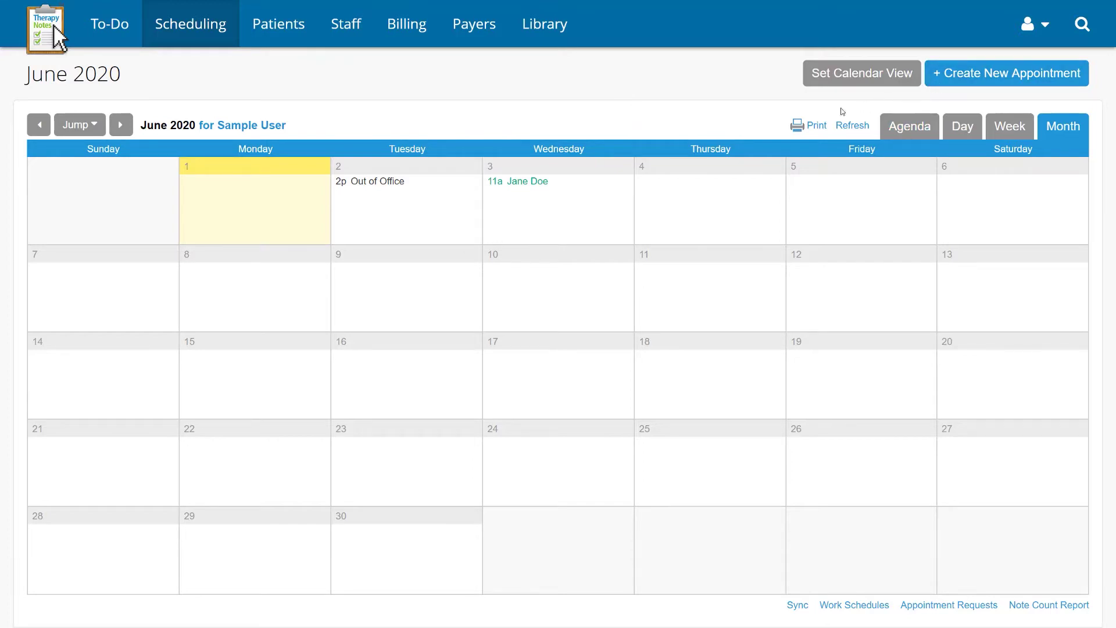
Start a new appointment on 6/4/20, set its type to Therapy Intake and check the service codes offered for it
{"action": "mouse_move", "coordinate": [776, 167]}
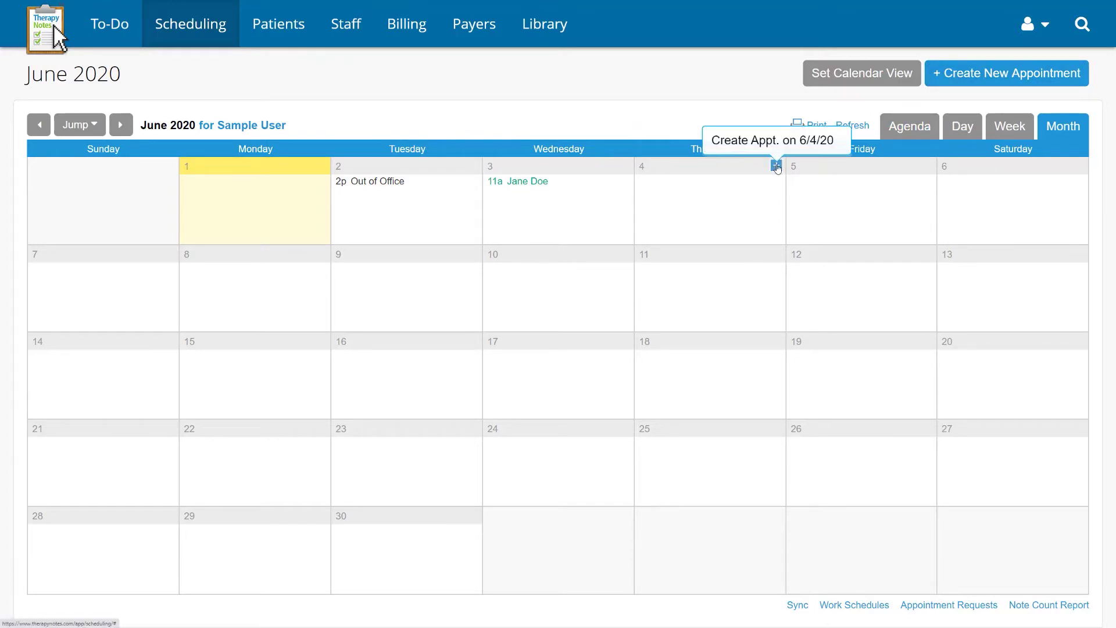
{"action": "left_click", "coordinate": [776, 167]}
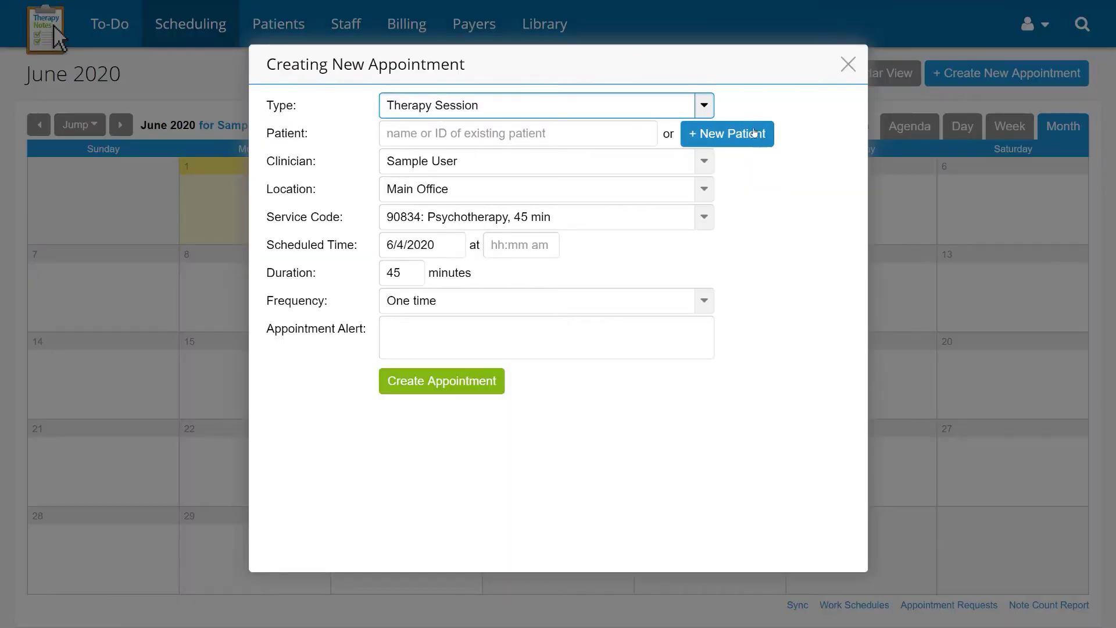
{"action": "left_click", "coordinate": [705, 107]}
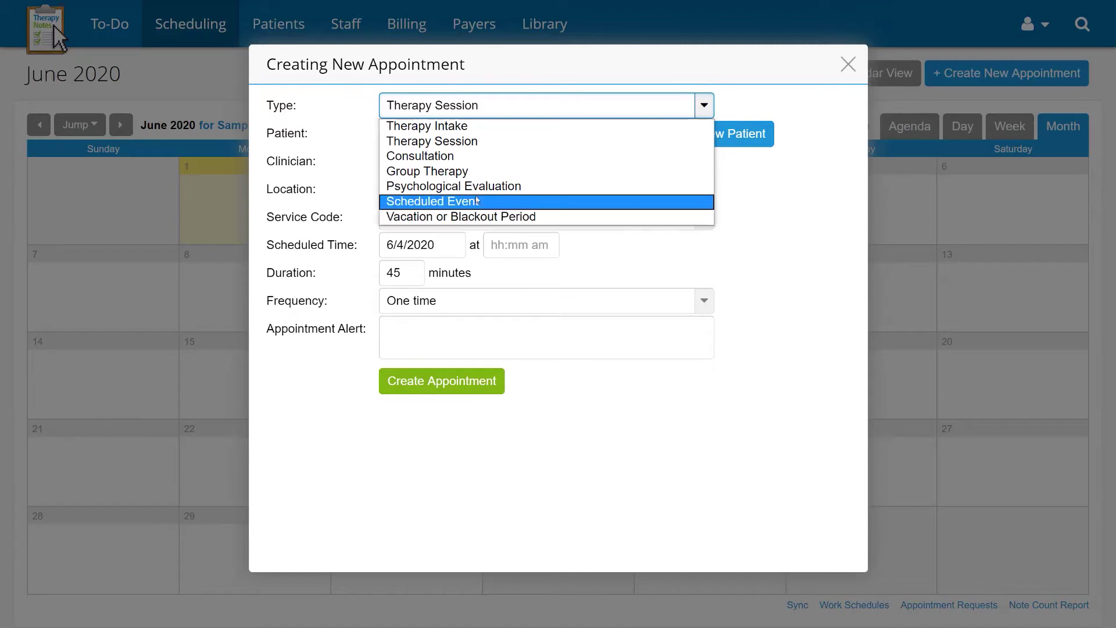
{"action": "left_click", "coordinate": [478, 126]}
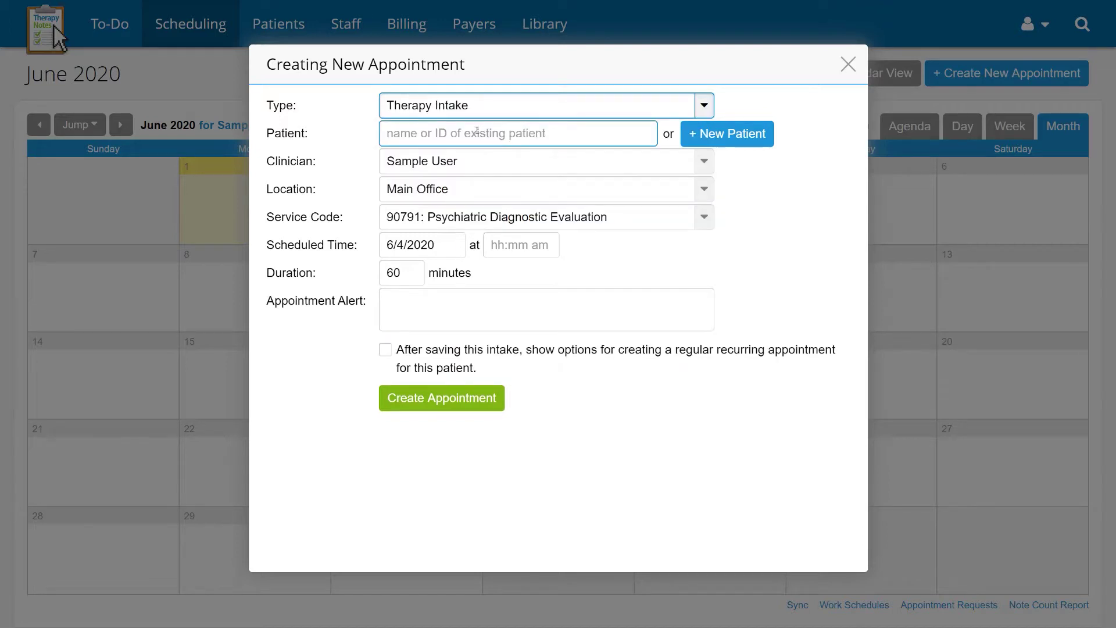
{"action": "left_click", "coordinate": [704, 219]}
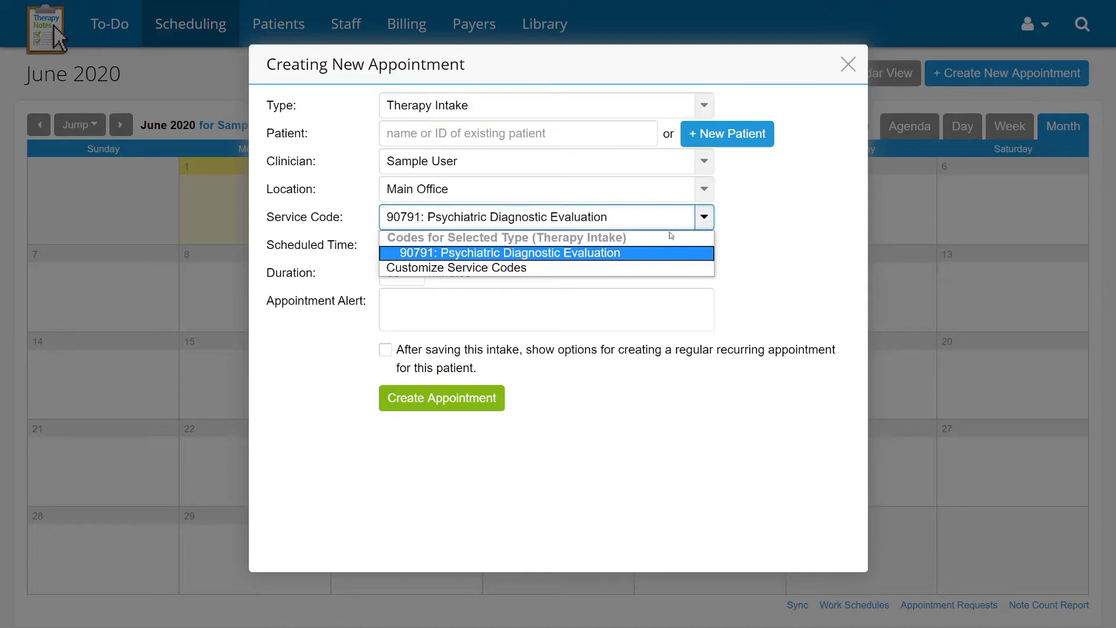
{"action": "left_click", "coordinate": [702, 223]}
Change the appointment type to Therapy Session and review its service codes and the other appointment types
{"action": "left_click", "coordinate": [703, 108]}
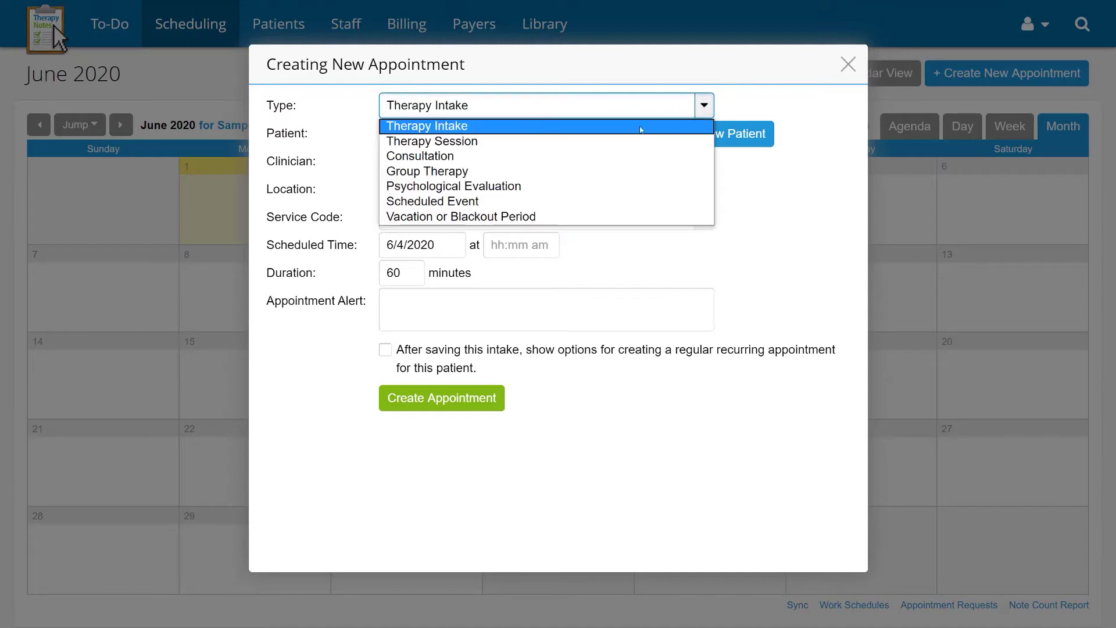
{"action": "left_click", "coordinate": [593, 141]}
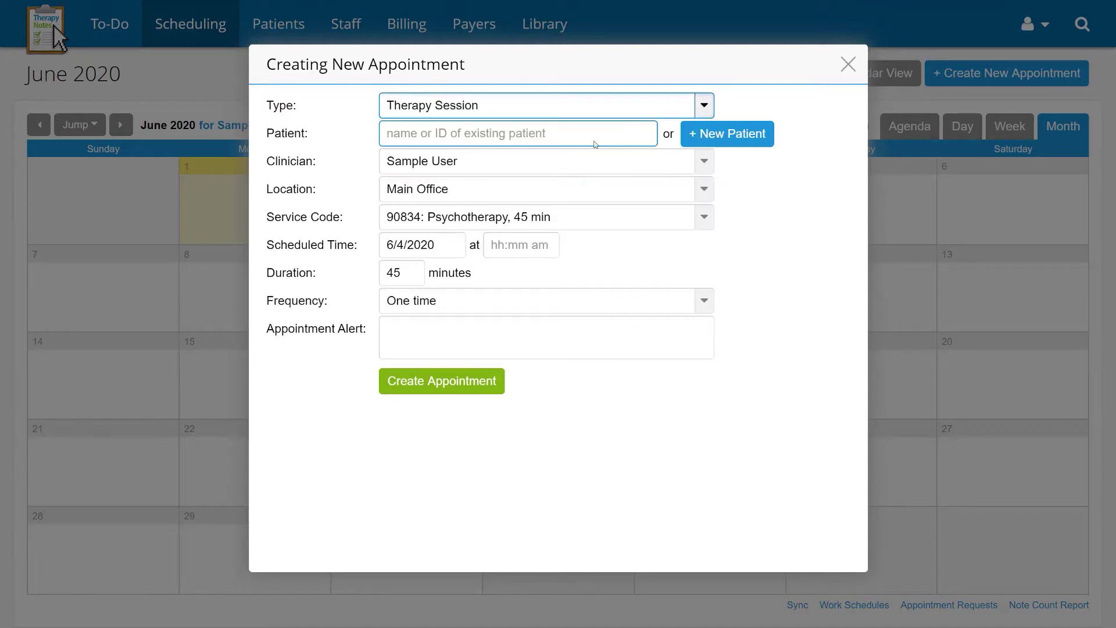
{"action": "left_click", "coordinate": [701, 216]}
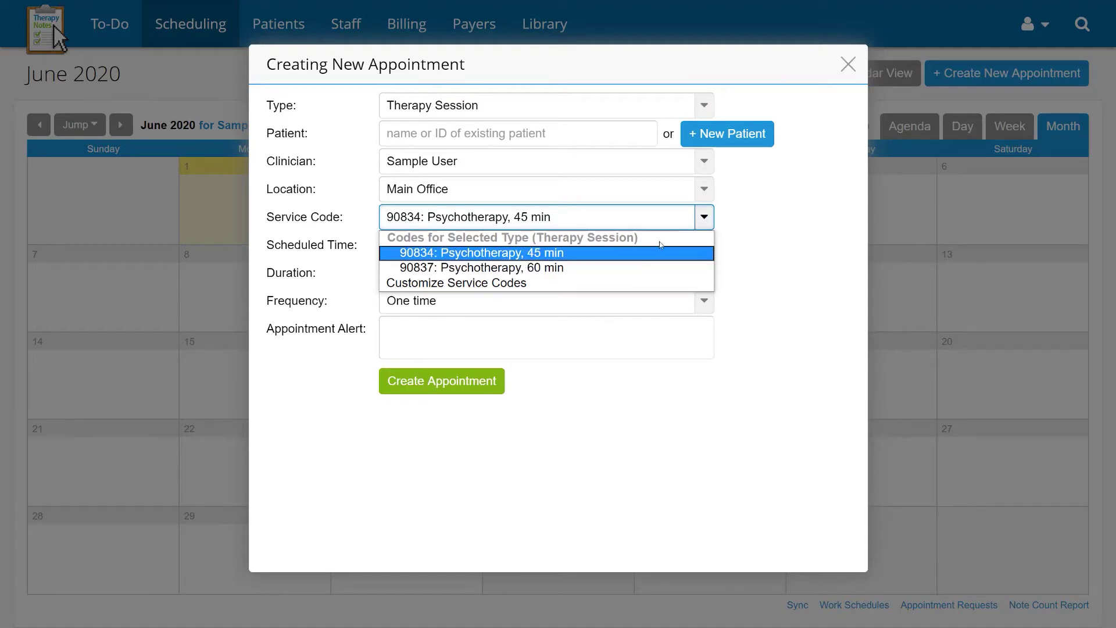
{"action": "left_click", "coordinate": [745, 199]}
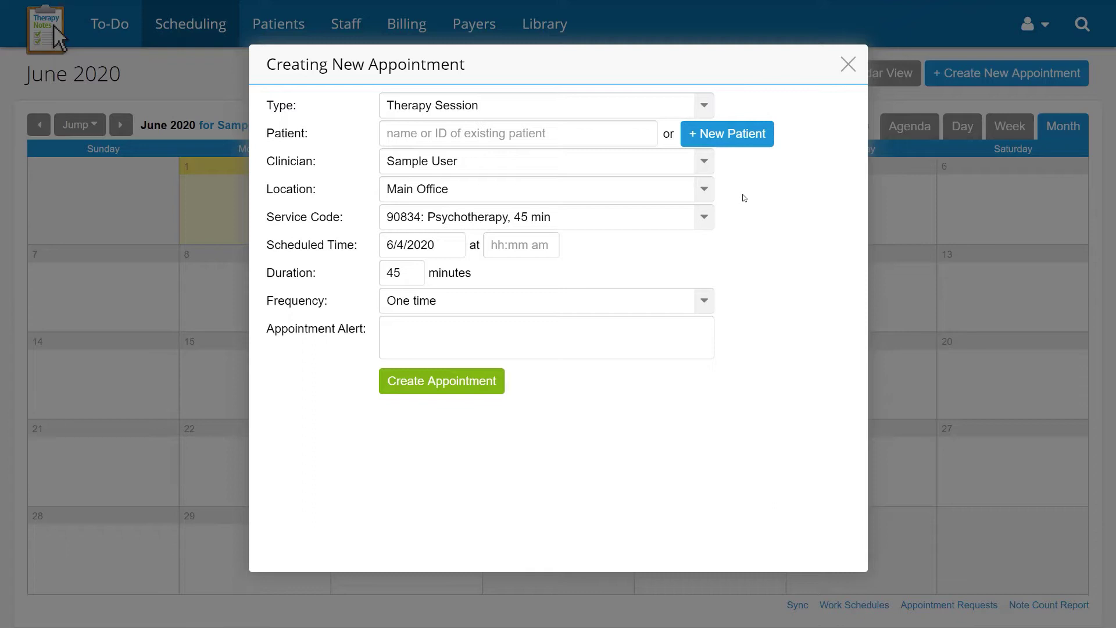
{"action": "left_click", "coordinate": [709, 110]}
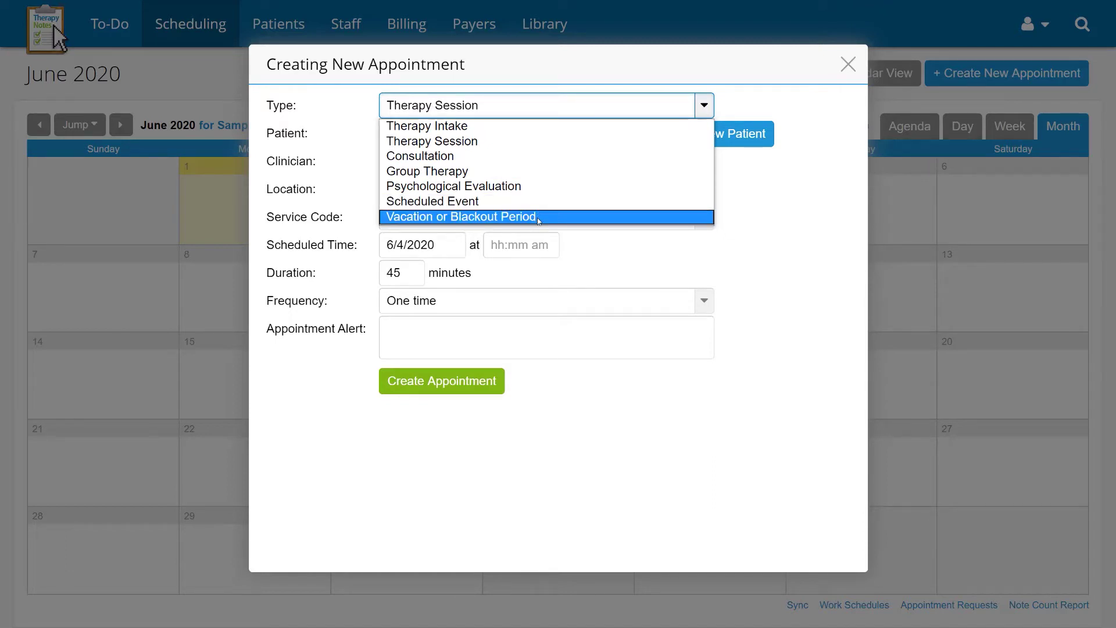
{"action": "left_click", "coordinate": [743, 212]}
Select the existing patient for the session and review the available locations and service codes
{"action": "left_click", "coordinate": [570, 125]}
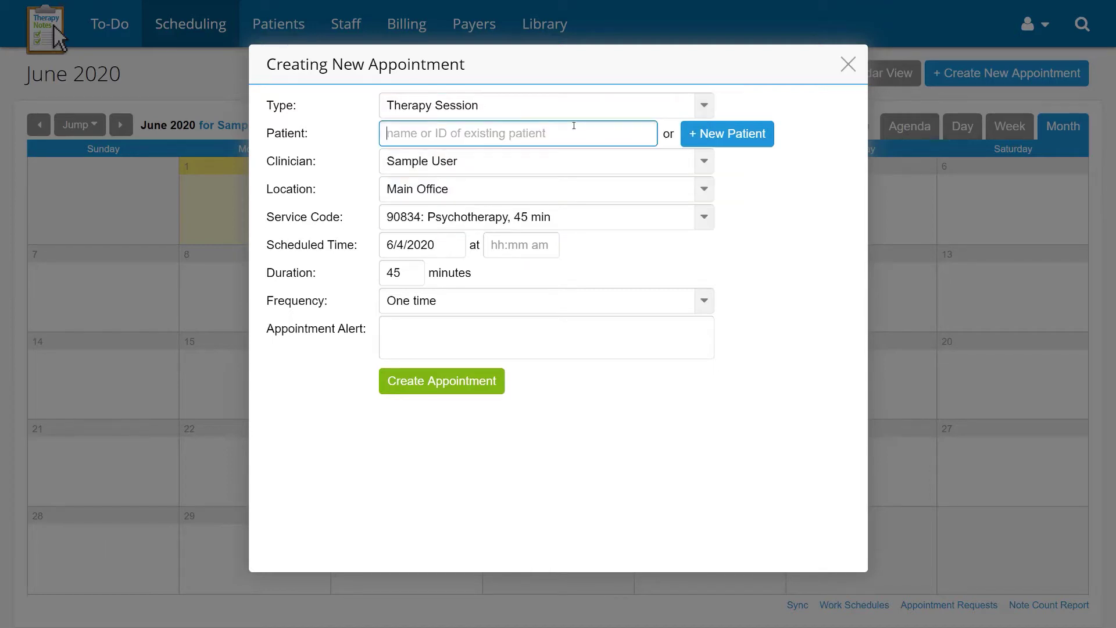
{"action": "left_click", "coordinate": [499, 156]}
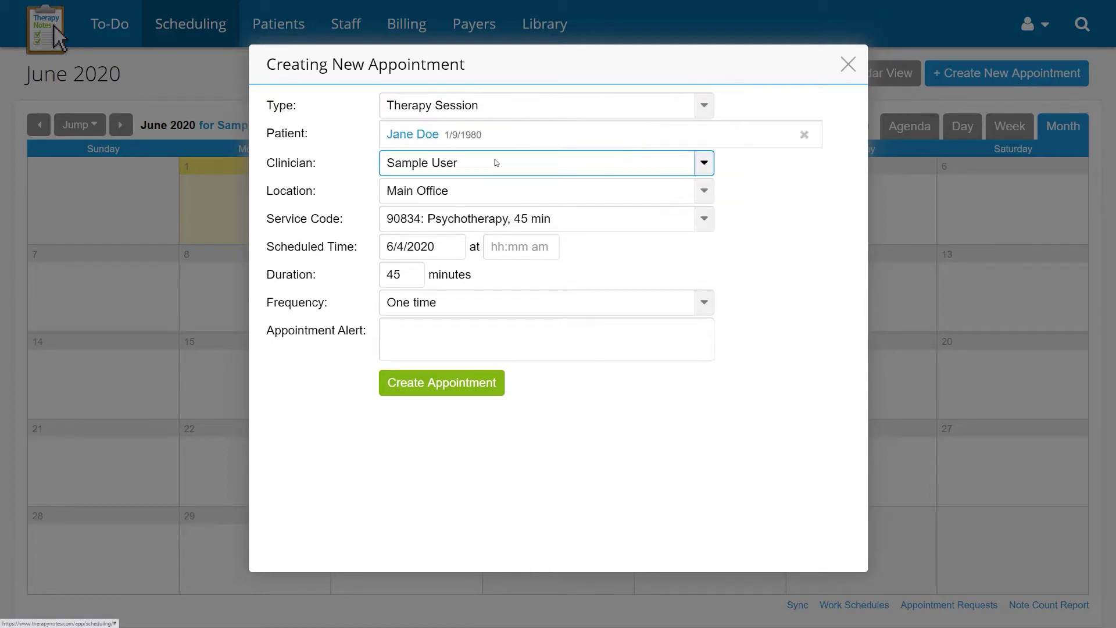
{"action": "left_click", "coordinate": [480, 190]}
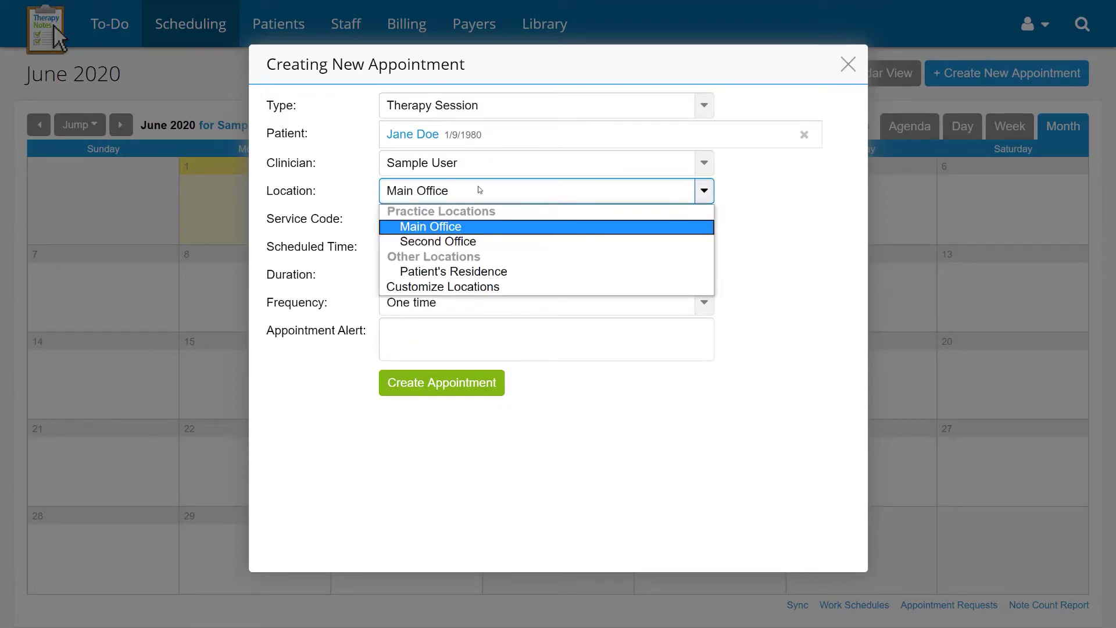
{"action": "left_click", "coordinate": [480, 190]}
{"action": "left_click", "coordinate": [580, 221]}
{"action": "left_click", "coordinate": [580, 221]}
Schedule the session for 4:00 PM and check its duration and the recurrence options
{"action": "left_click", "coordinate": [515, 242]}
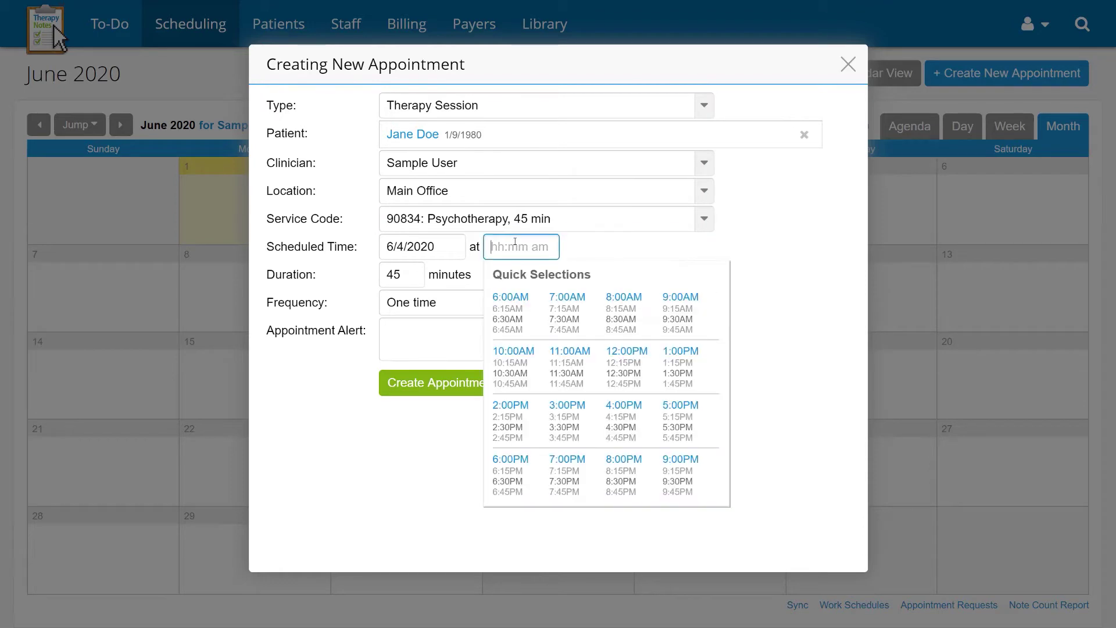
{"action": "left_click", "coordinate": [624, 406]}
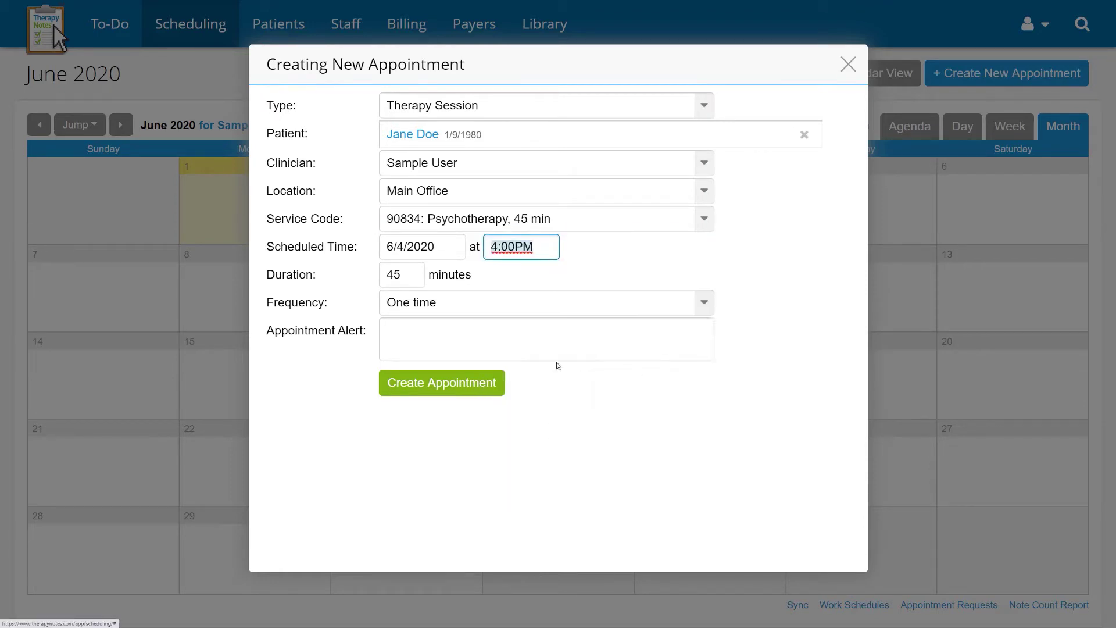
{"action": "left_click", "coordinate": [420, 277]}
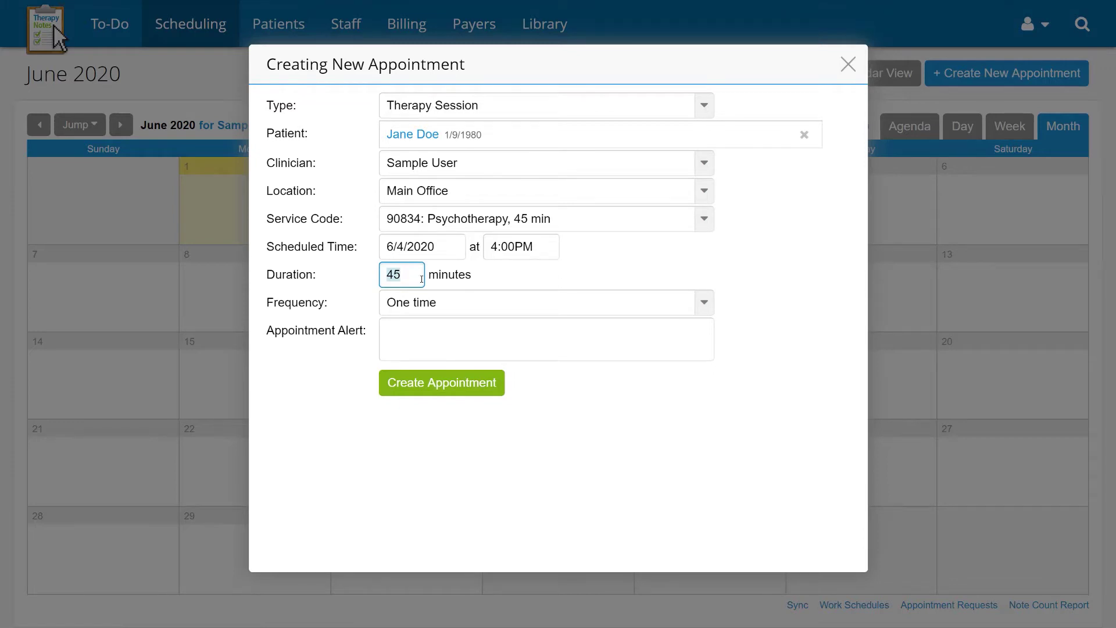
{"action": "left_click", "coordinate": [703, 304]}
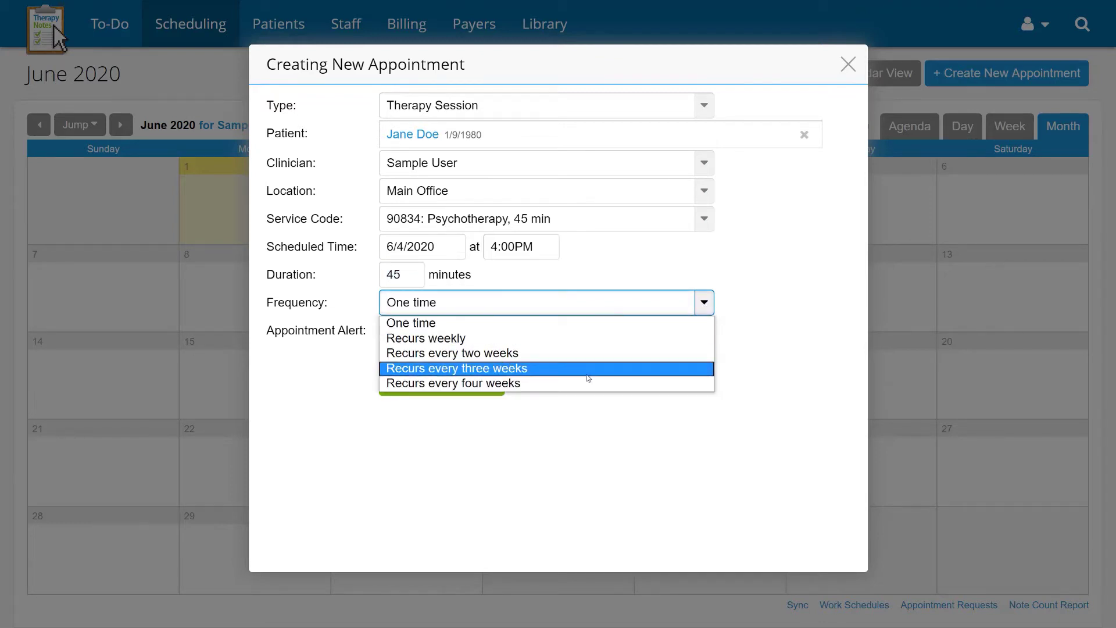
{"action": "left_click", "coordinate": [615, 271]}
Add the appointment alert "Collect card" and create the appointment
{"action": "left_click", "coordinate": [550, 323]}
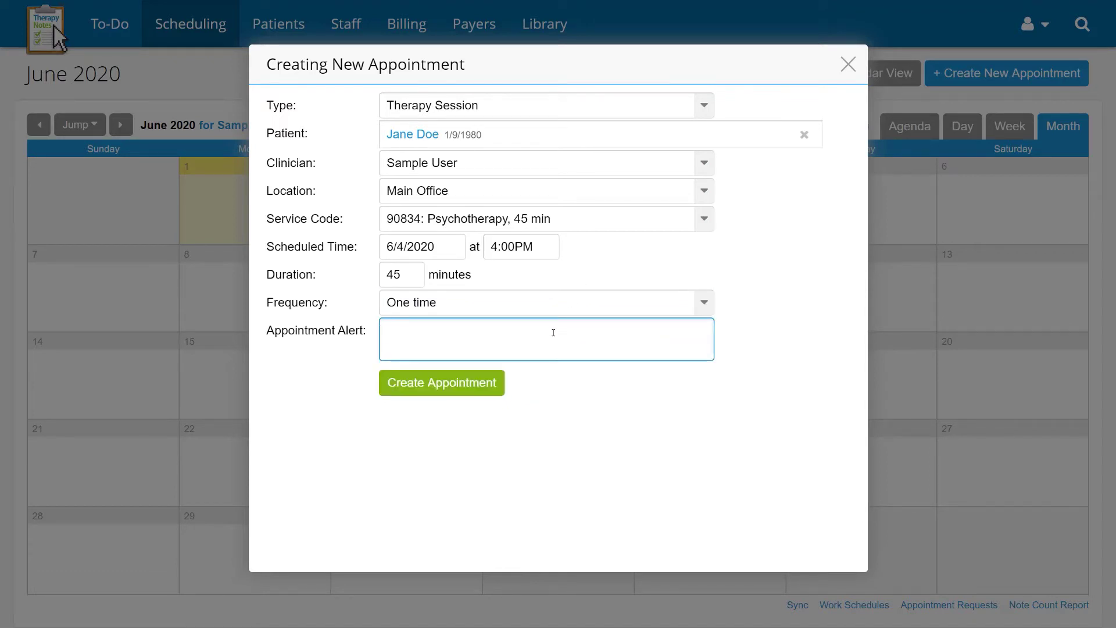
{"action": "type", "text": "Collect card"}
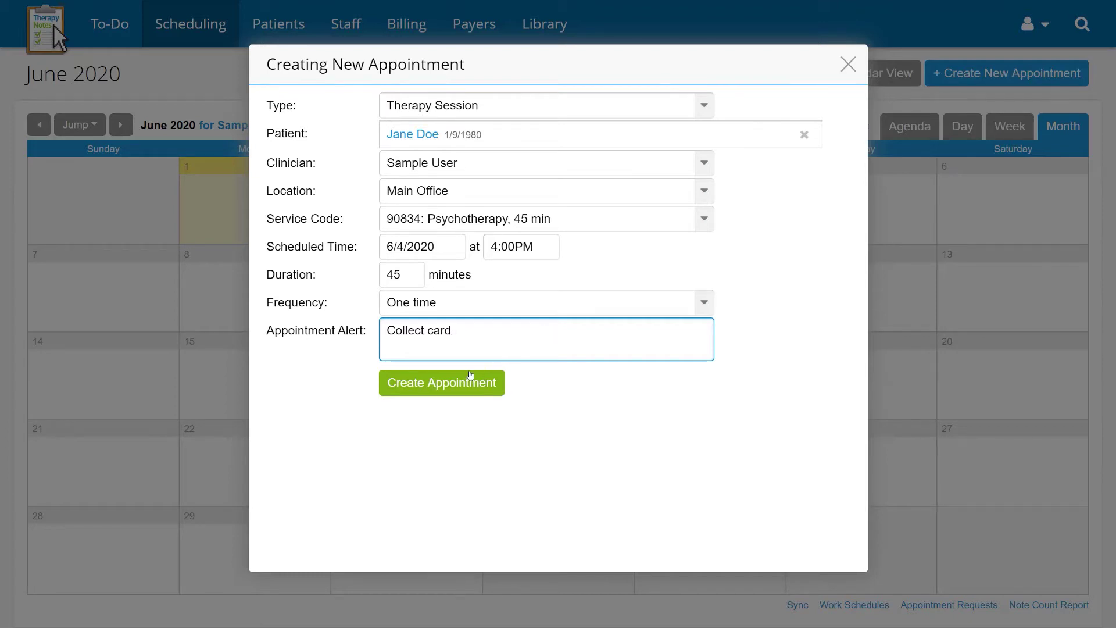
{"action": "left_click", "coordinate": [440, 383]}
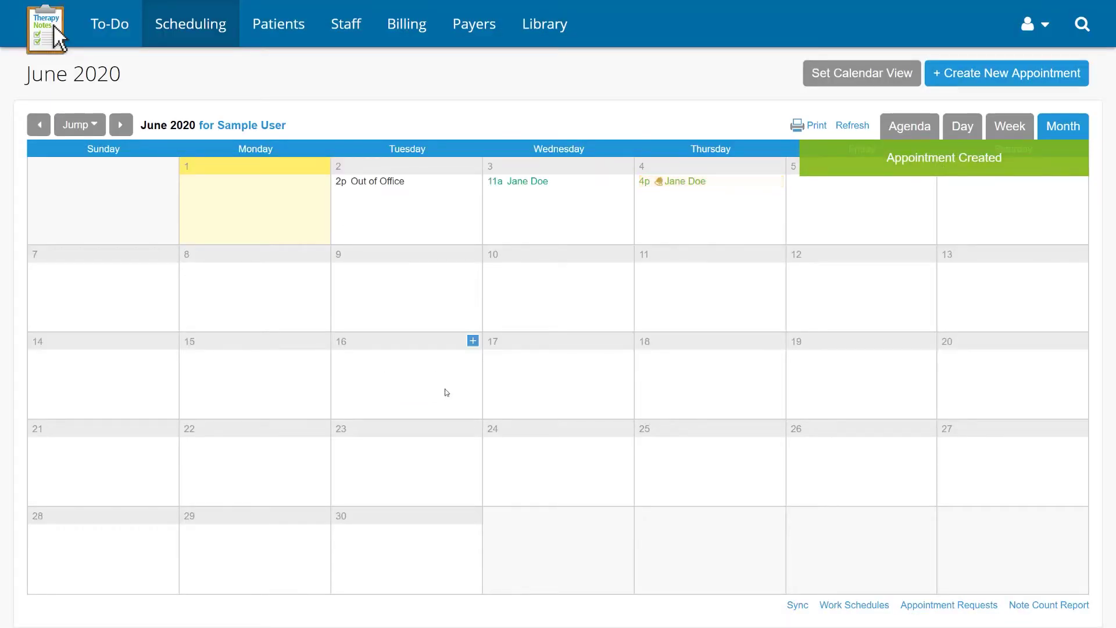
Open the 4 PM appointment on June 4 and cancel it
{"action": "mouse_move", "coordinate": [661, 186]}
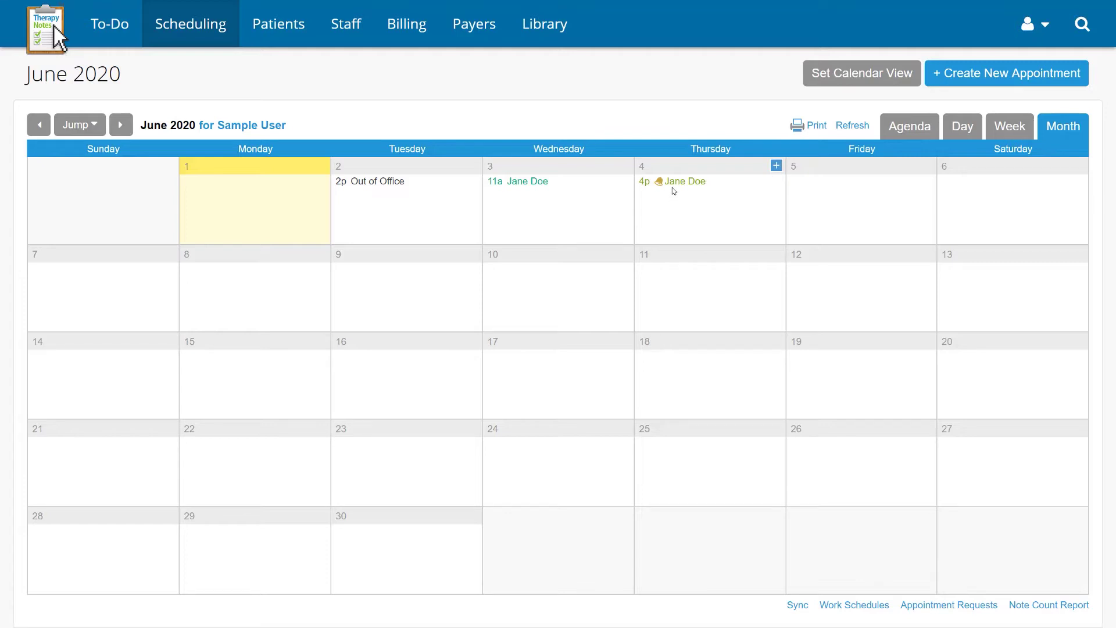
{"action": "left_click", "coordinate": [672, 182]}
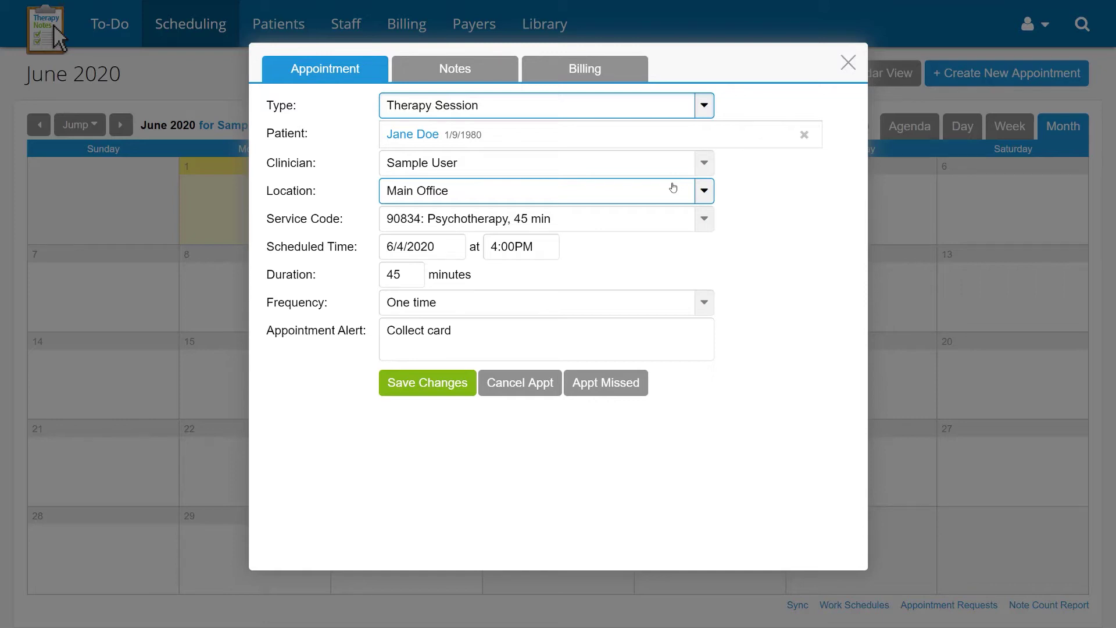
{"action": "left_click", "coordinate": [521, 382]}
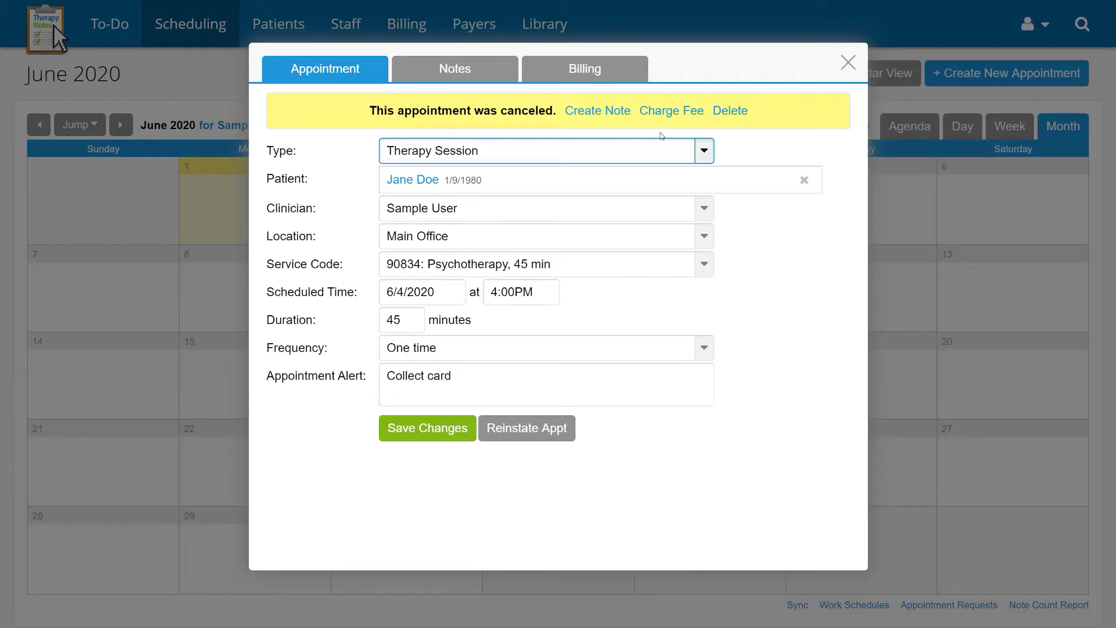
Charge a $50 missed-appointment fee for the canceled session and save the billing changes
{"action": "left_click", "coordinate": [669, 115]}
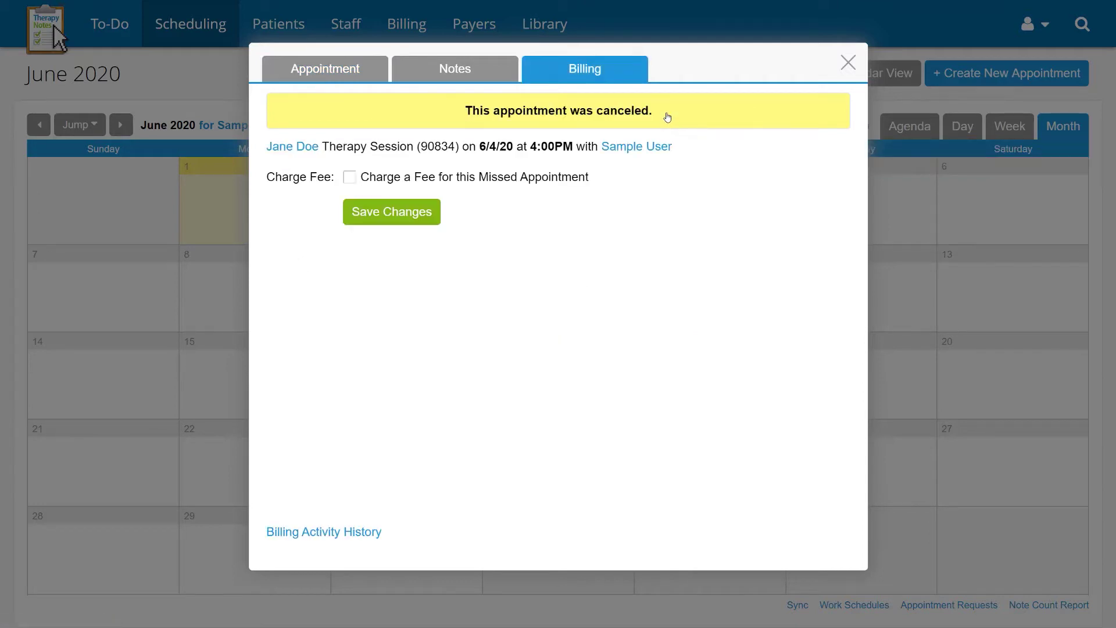
{"action": "left_click", "coordinate": [350, 178]}
{"action": "left_click", "coordinate": [417, 237]}
{"action": "type", "text": "50"}
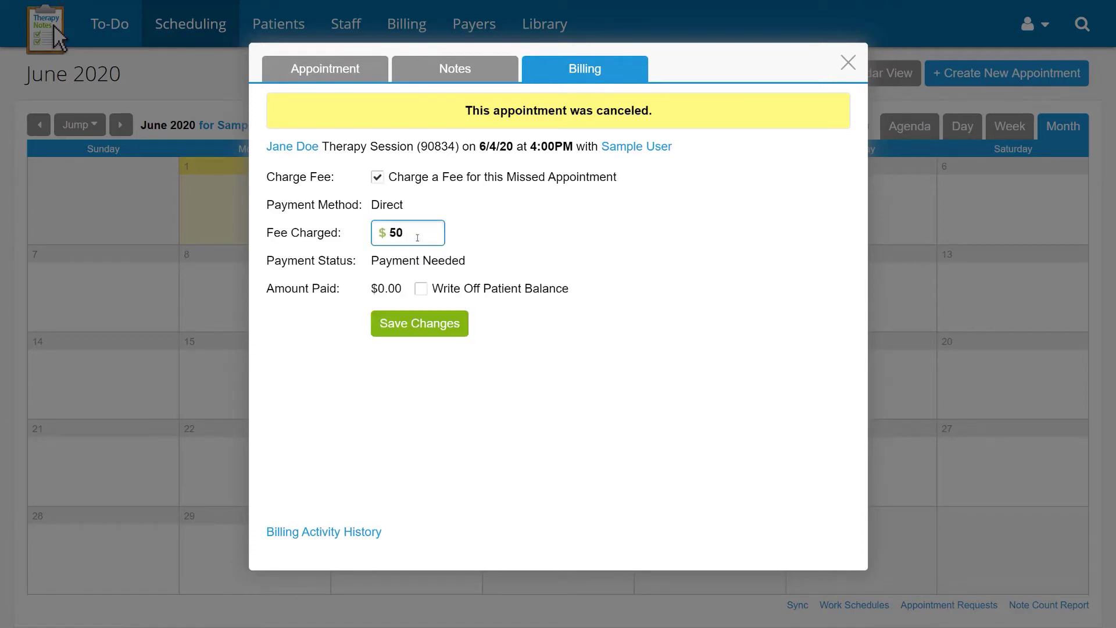
{"action": "left_click", "coordinate": [415, 324]}
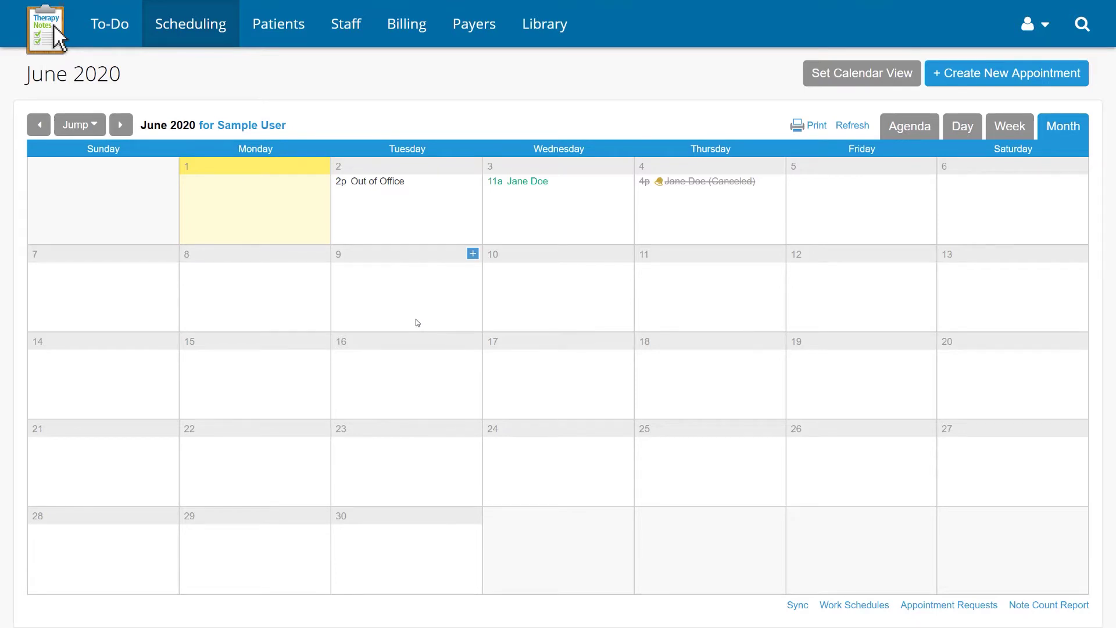
Reopen the canceled June 4 appointment and reinstate it
{"action": "left_click", "coordinate": [701, 188]}
{"action": "left_click", "coordinate": [516, 426]}
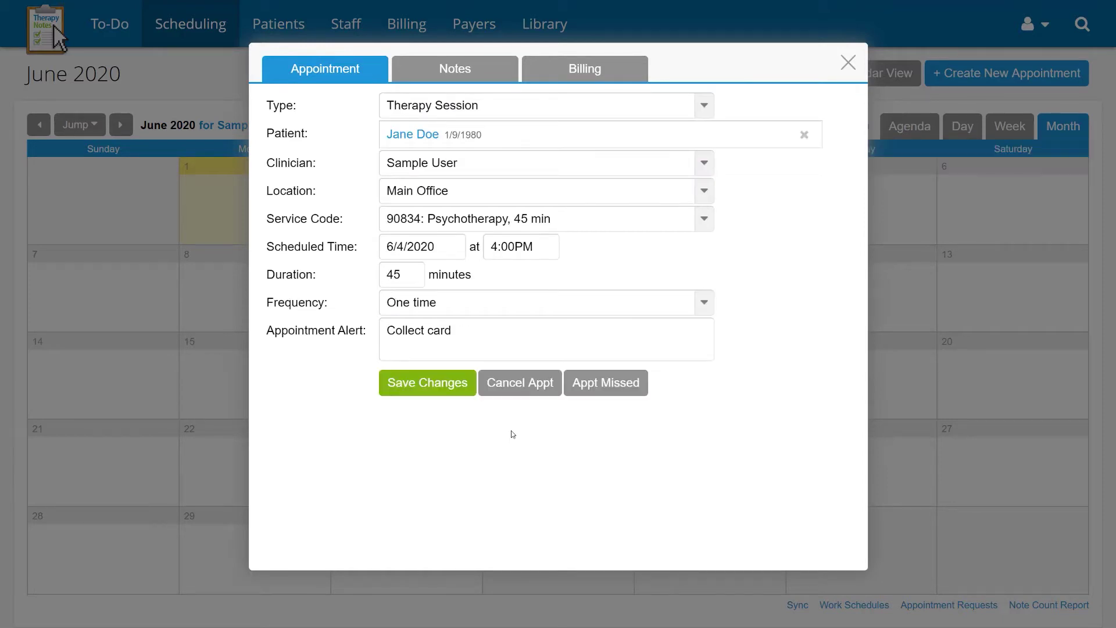
Close the June 4 appointment, go back to May 2020, and mark the May 31 3 PM consultation as missed
{"action": "left_click", "coordinate": [856, 74]}
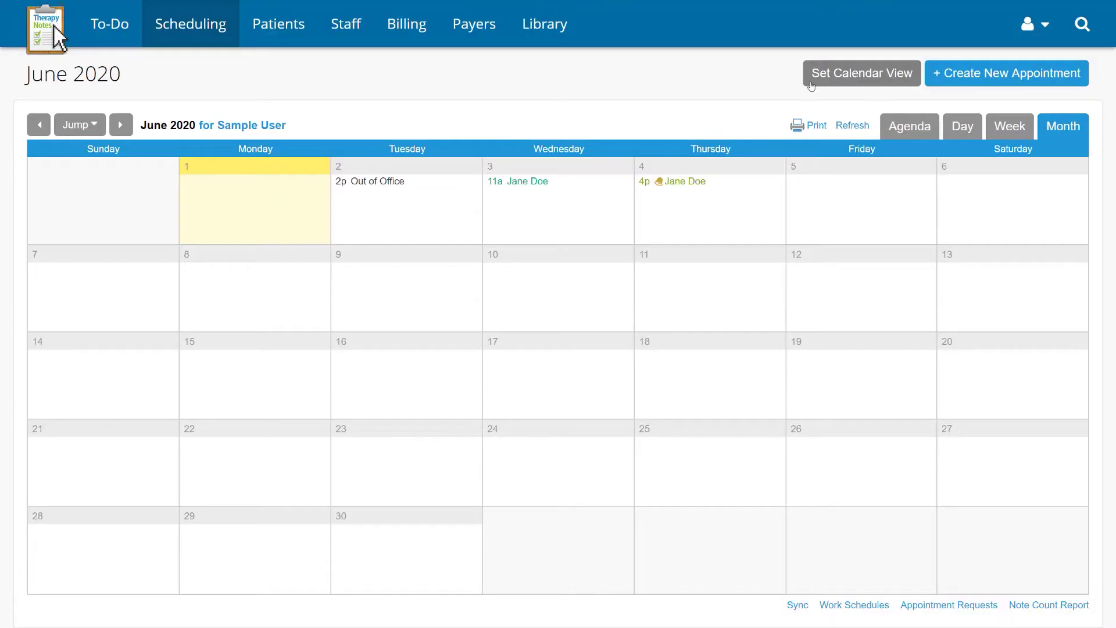
{"action": "left_click", "coordinate": [32, 128]}
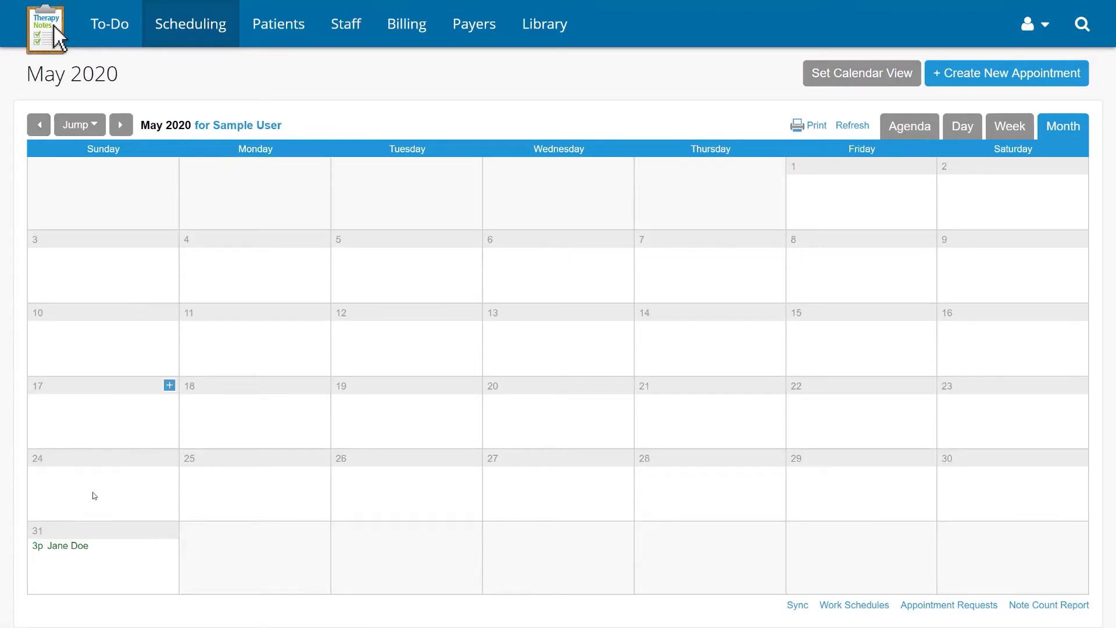
{"action": "left_click", "coordinate": [64, 547]}
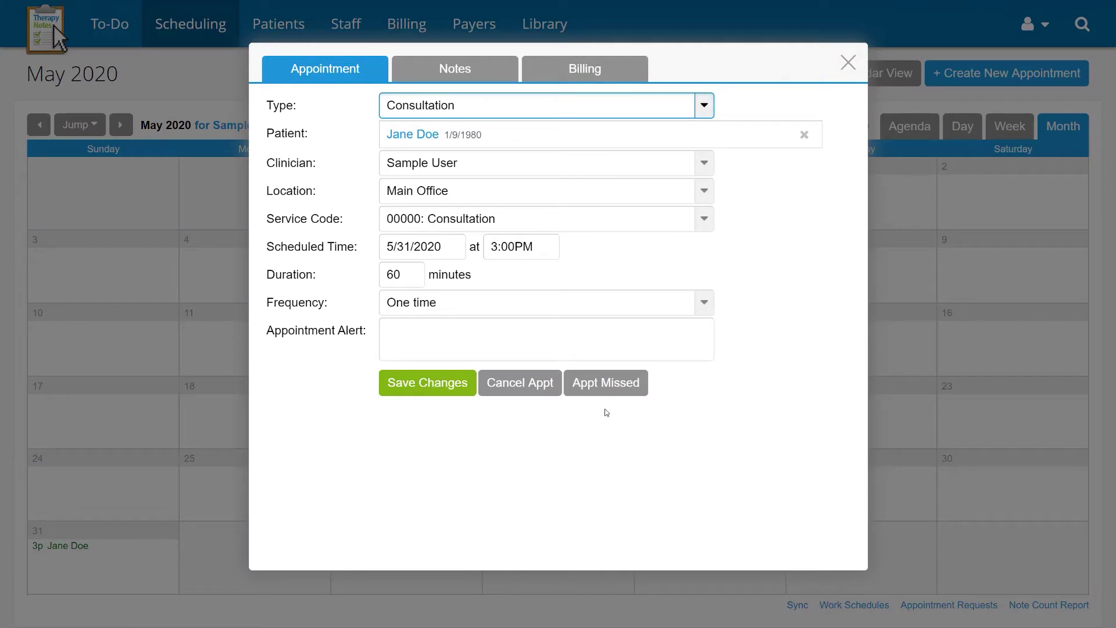
{"action": "left_click", "coordinate": [608, 392]}
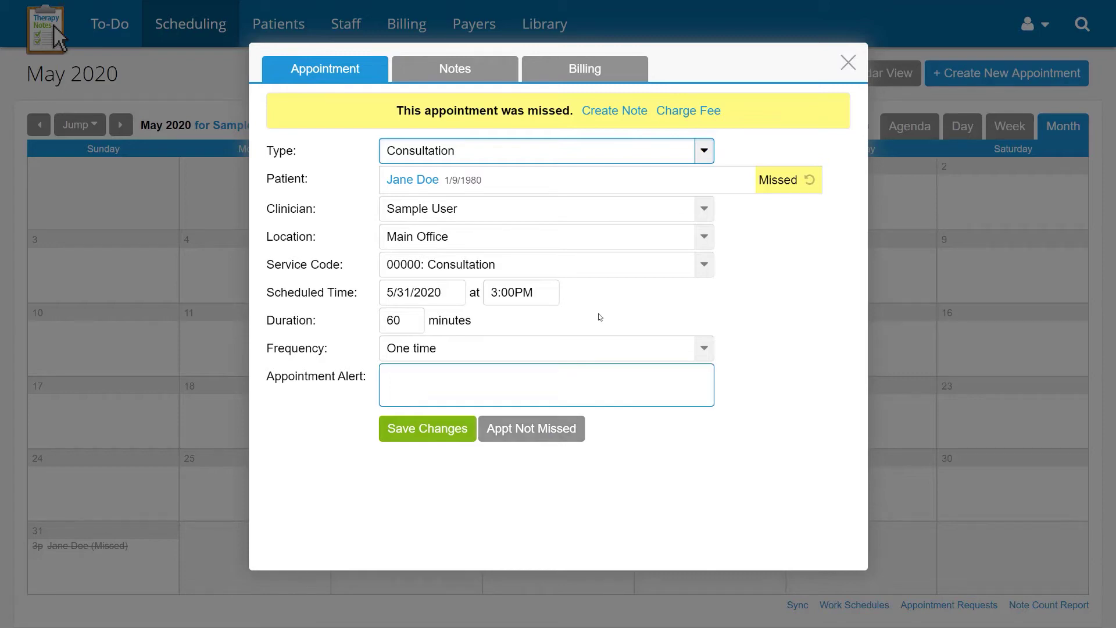
Create a note for the missed May 31 consultation with the text "appointment missed"
{"action": "left_click", "coordinate": [620, 118]}
{"action": "left_click", "coordinate": [427, 417]}
{"action": "type", "text": "appointment missed"}
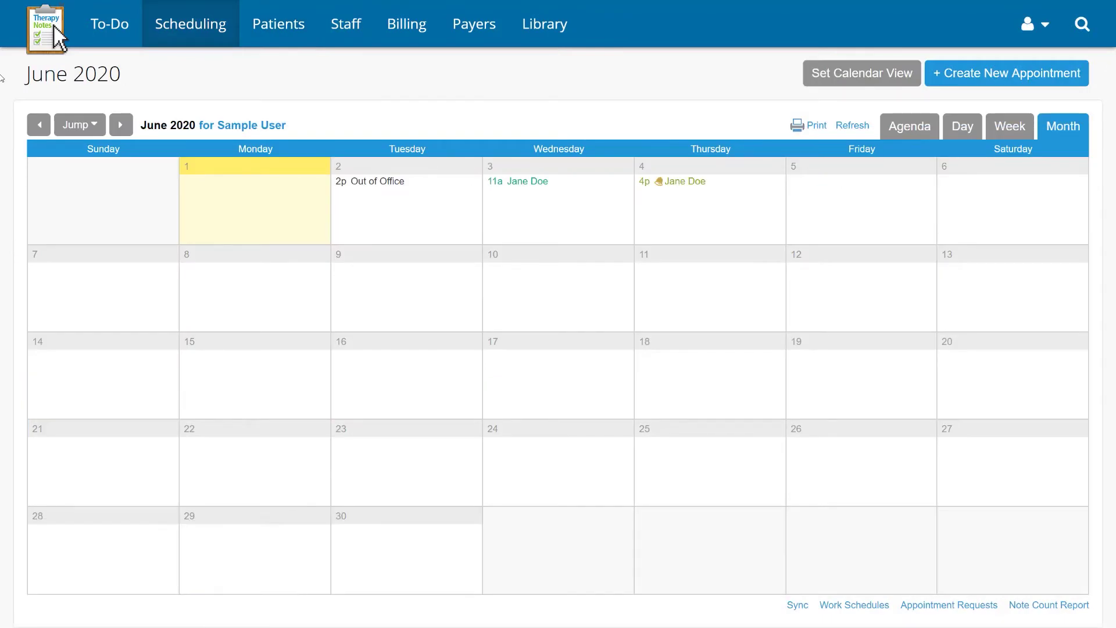
Cancel the June 4 4 PM therapy session and permanently delete it from the June 2020 calendar
{"action": "left_click", "coordinate": [671, 185]}
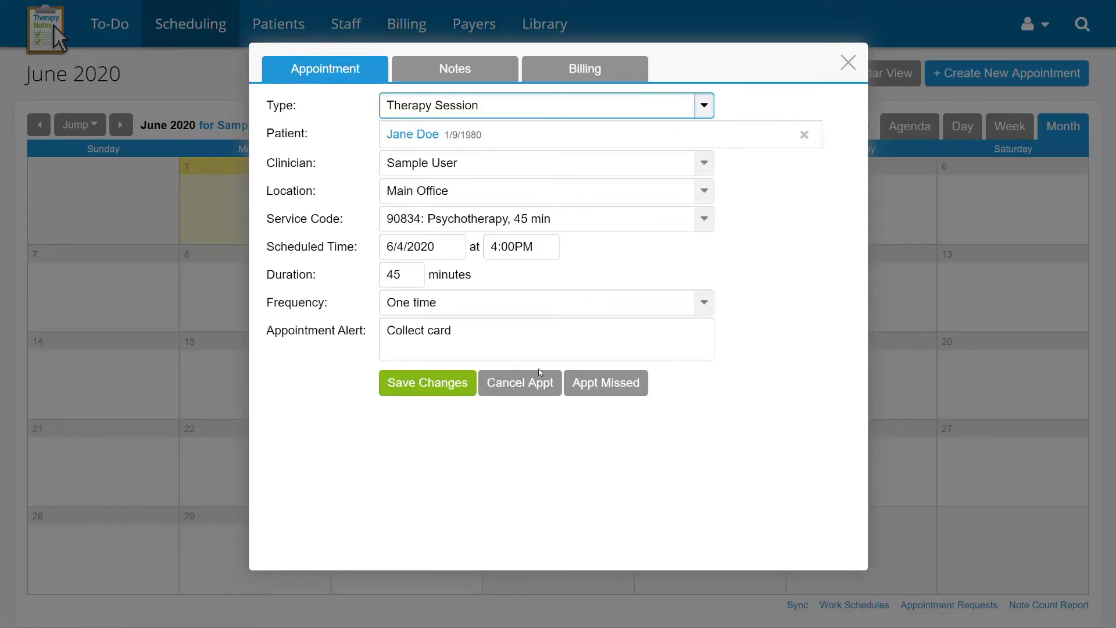
{"action": "left_click", "coordinate": [528, 389]}
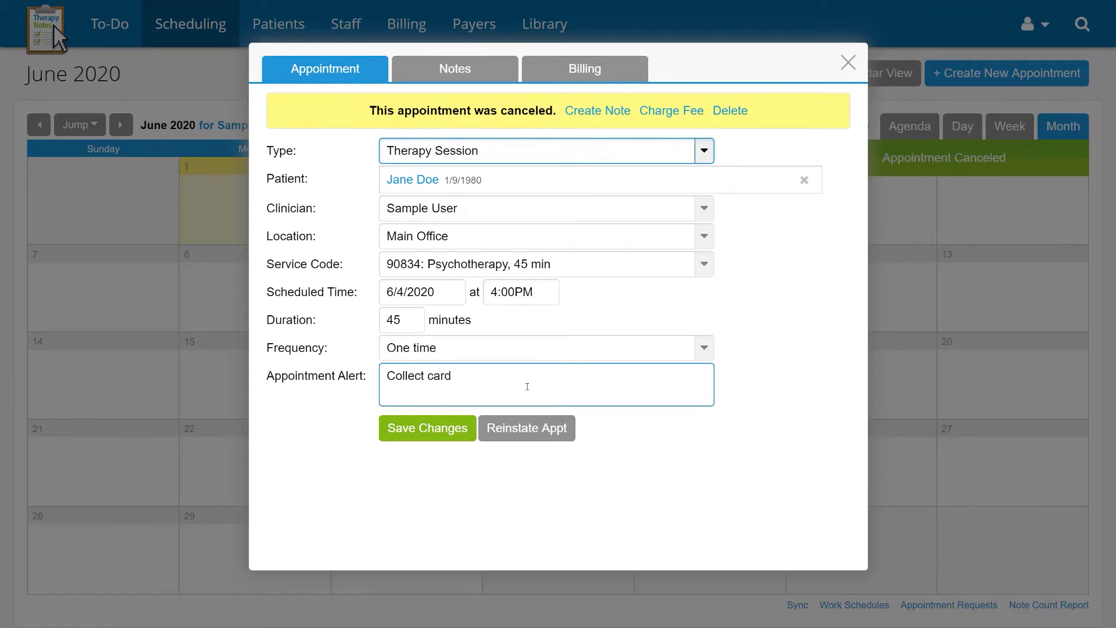
{"action": "left_click", "coordinate": [736, 117]}
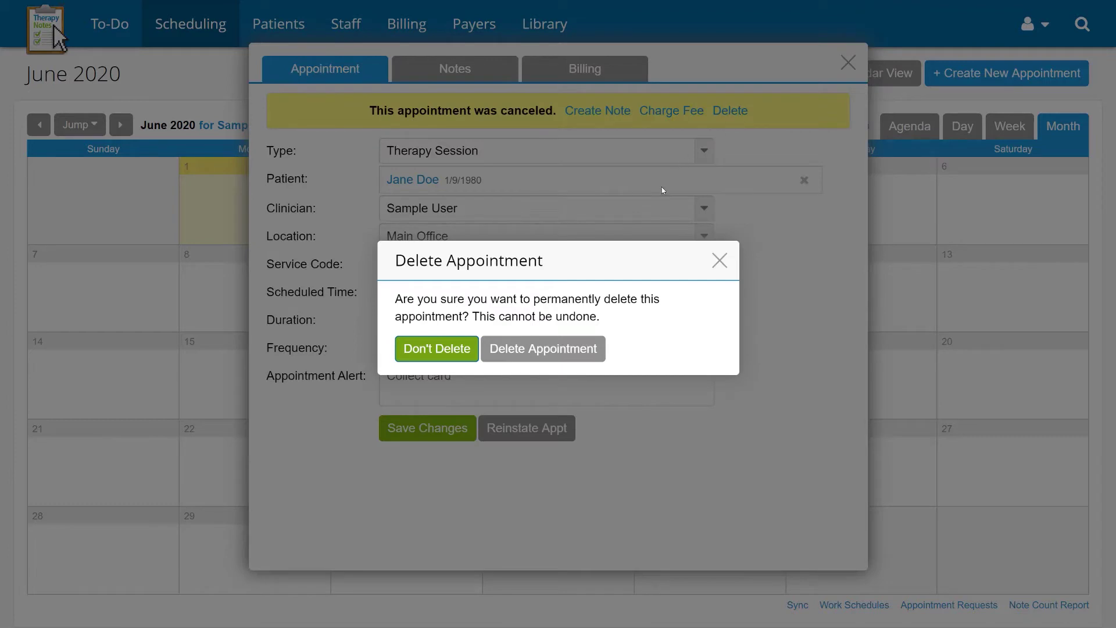
{"action": "left_click", "coordinate": [531, 349]}
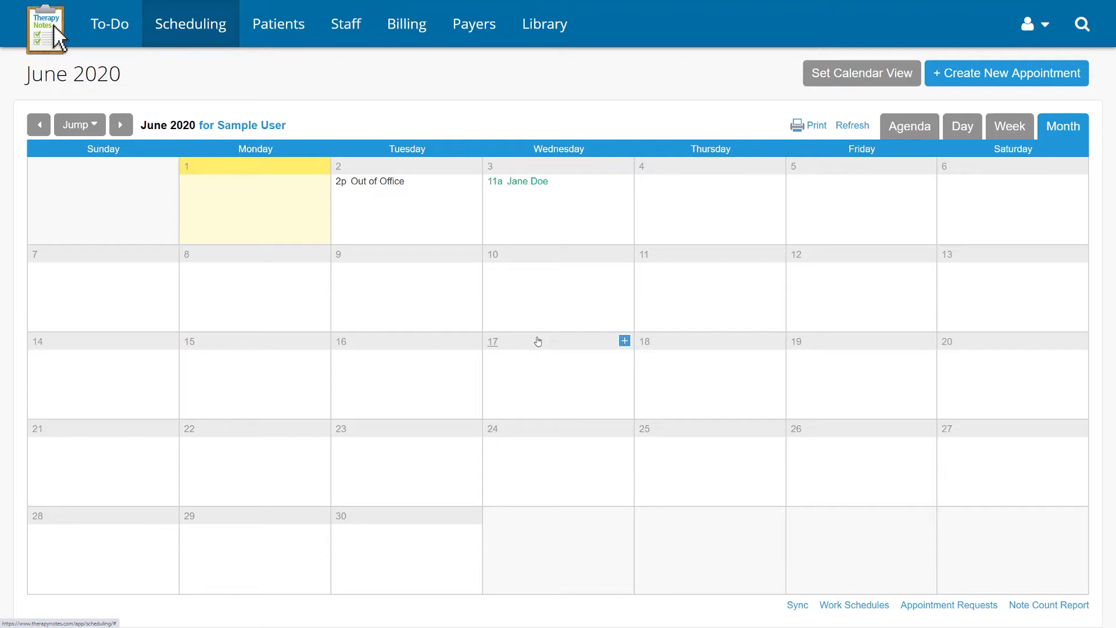
Browse the Help Center's article categories and view the company's contact page
{"action": "left_click", "coordinate": [1027, 32]}
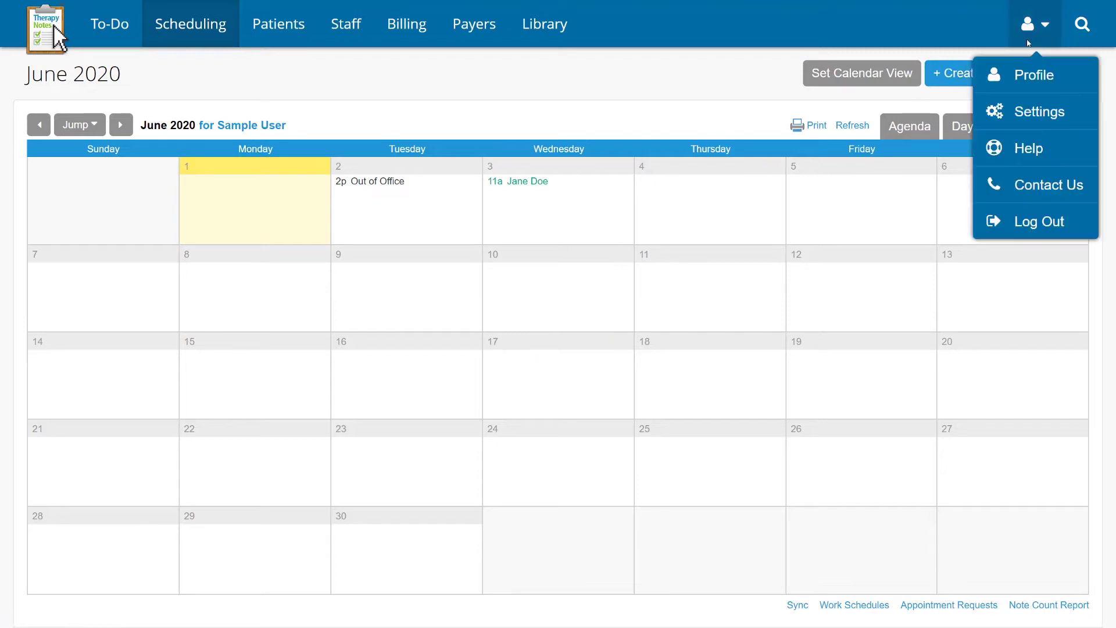
{"action": "left_click", "coordinate": [994, 148]}
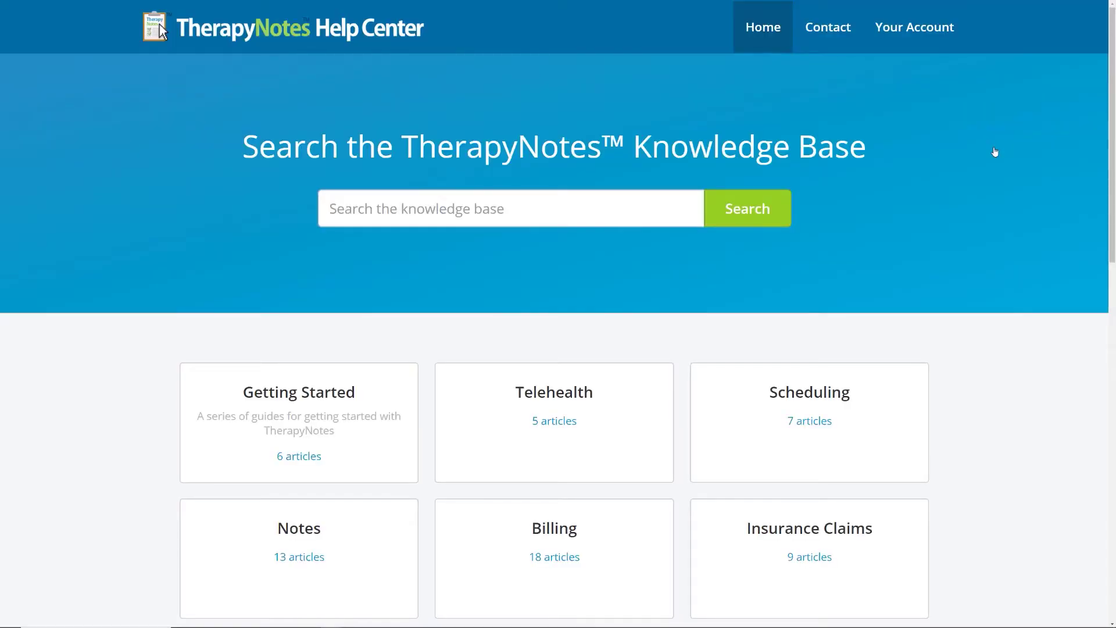
{"action": "scroll", "coordinate": [995, 152], "scroll_direction": "down", "scroll_amount": 15}
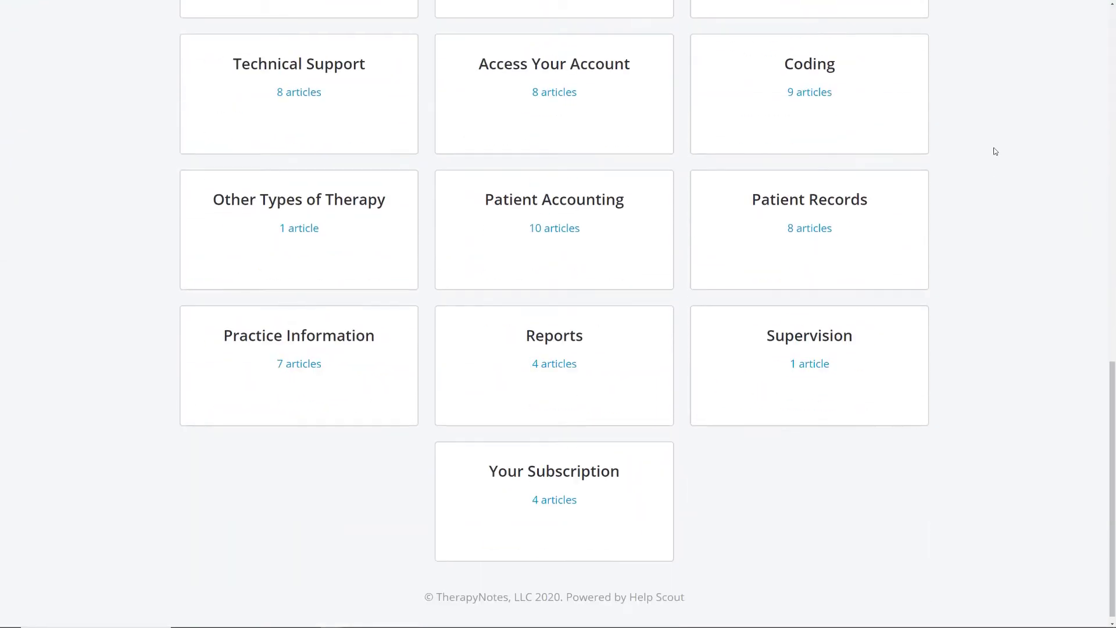
{"action": "scroll", "coordinate": [995, 152], "scroll_direction": "up", "scroll_amount": 3}
{"action": "scroll", "coordinate": [995, 152], "scroll_direction": "up", "scroll_amount": 12}
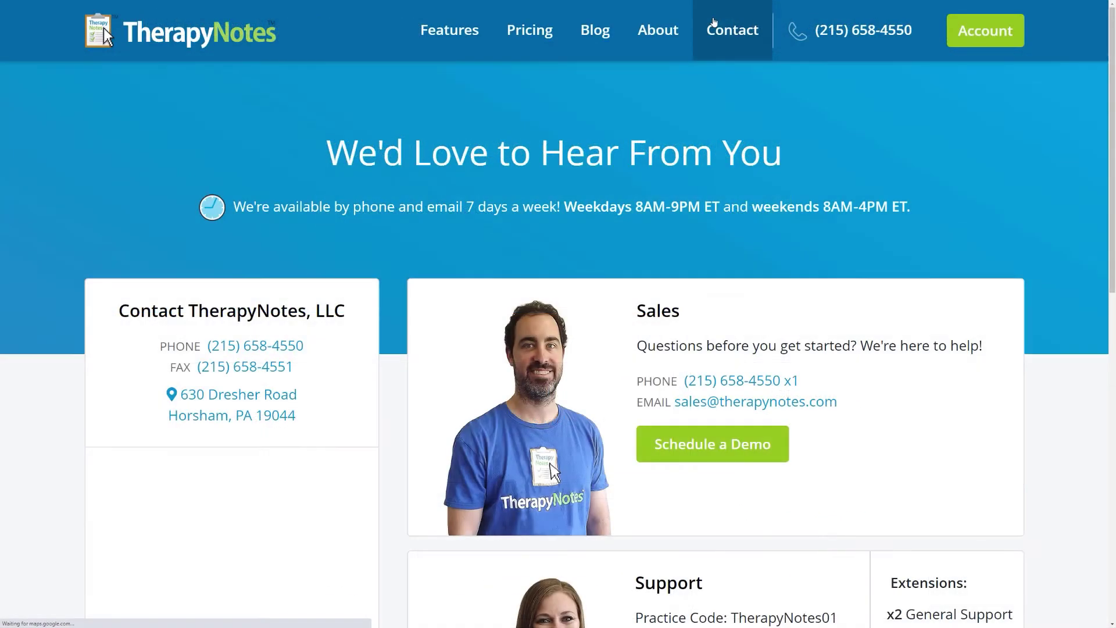
{"action": "scroll", "coordinate": [1040, 135], "scroll_direction": "down", "scroll_amount": 2}
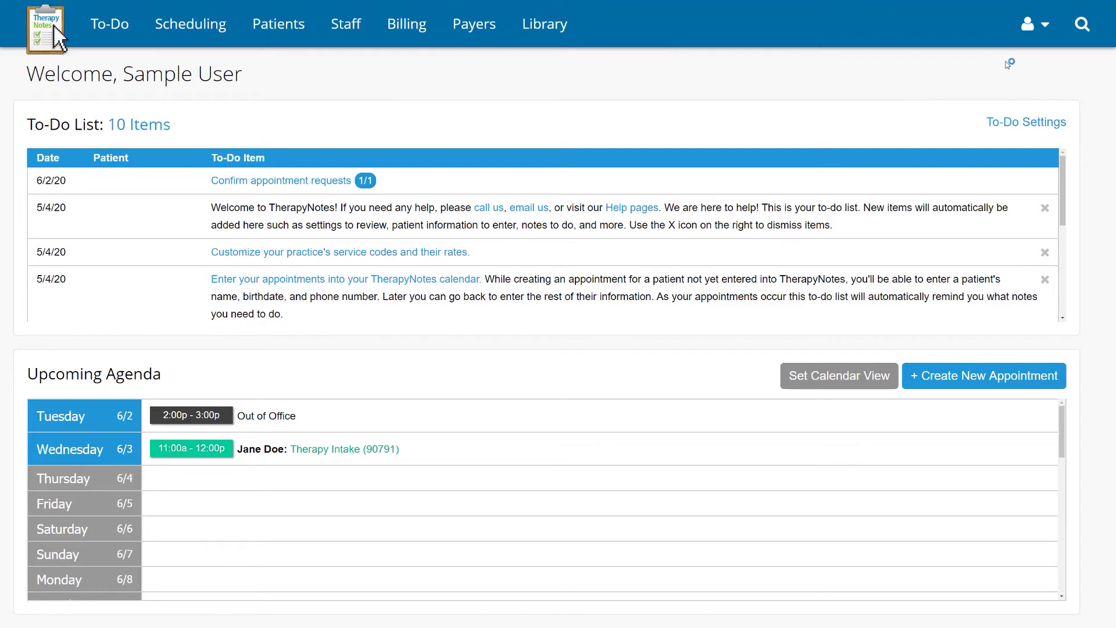
Open the practice's Service Codes settings
{"action": "left_click", "coordinate": [1041, 37]}
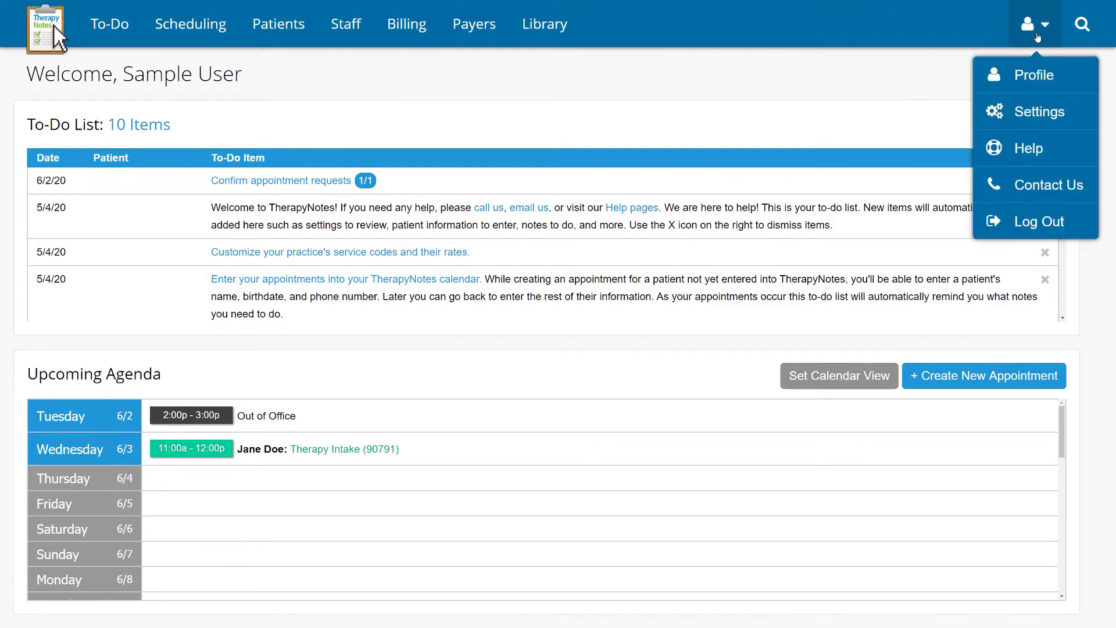
{"action": "left_click", "coordinate": [996, 114]}
{"action": "scroll", "coordinate": [903, 107], "scroll_direction": "down", "scroll_amount": 3}
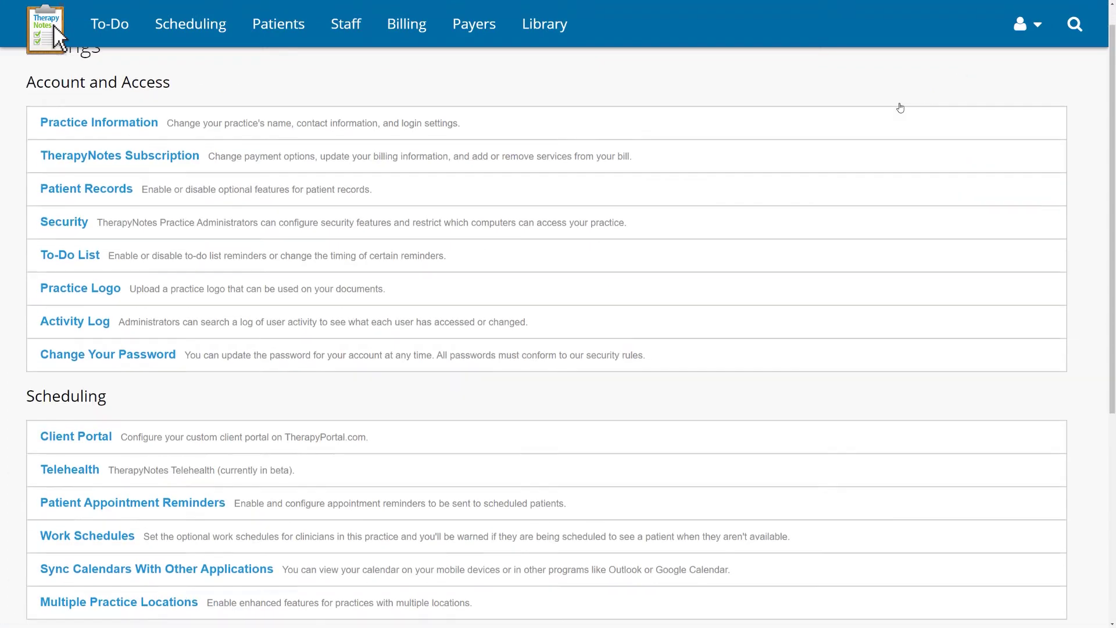
{"action": "scroll", "coordinate": [876, 110], "scroll_direction": "down", "scroll_amount": 2}
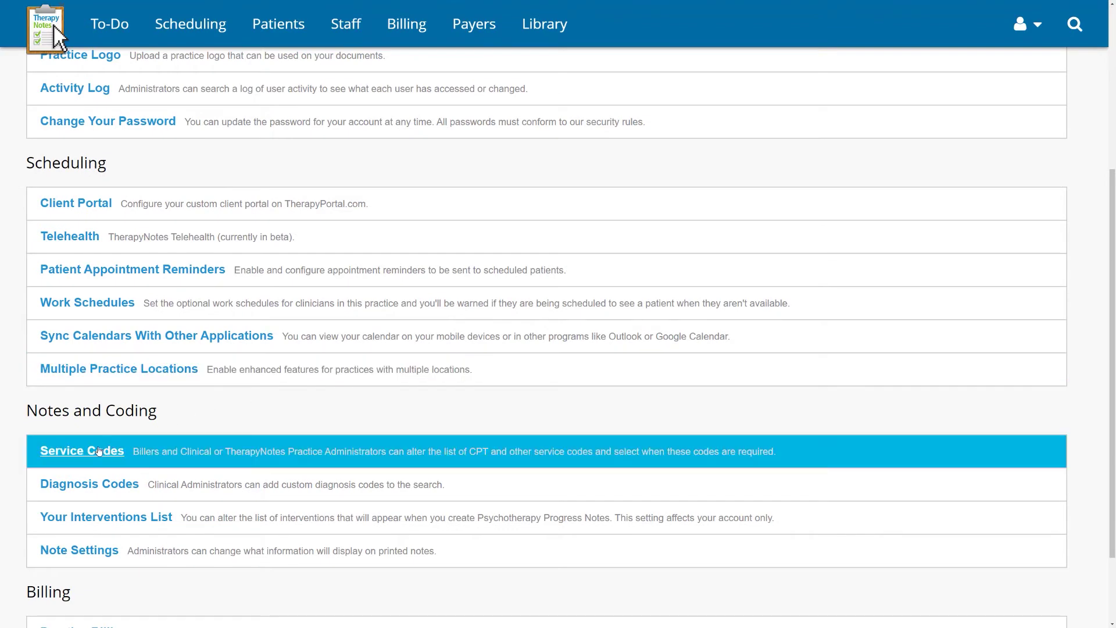
{"action": "left_click", "coordinate": [98, 452]}
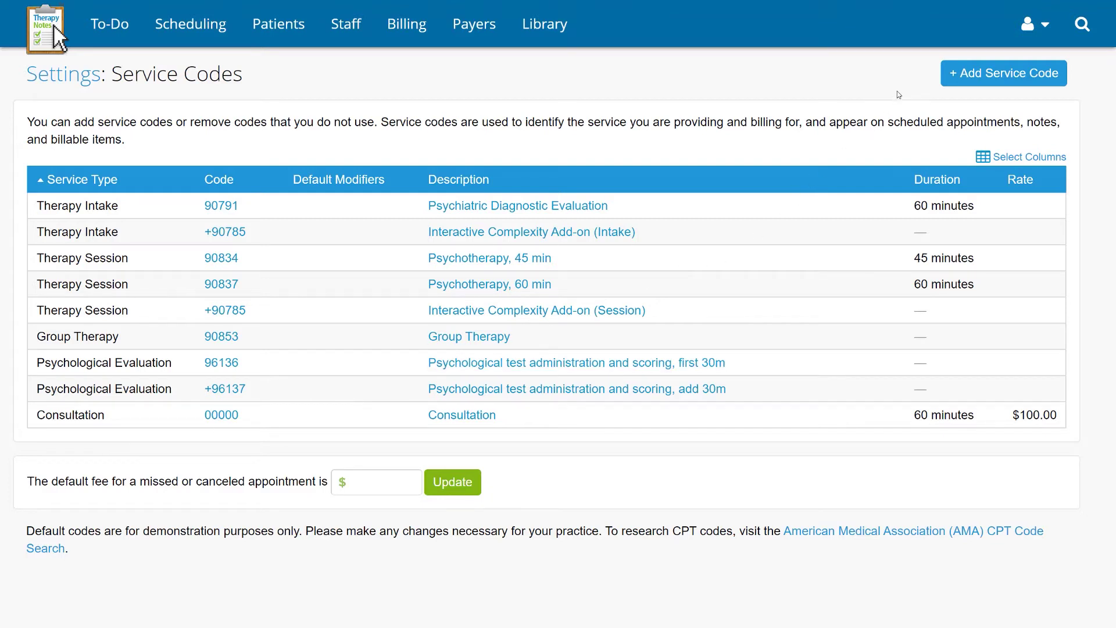
Start a new service code with the service type Therapy Session and the code 90832
{"action": "left_click", "coordinate": [964, 85]}
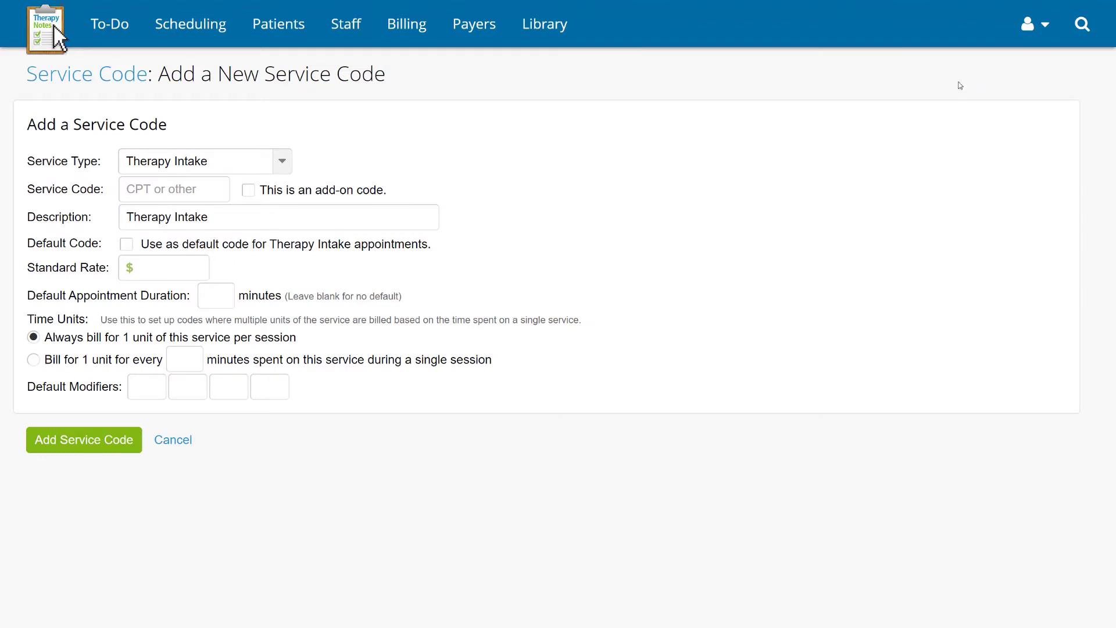
{"action": "left_click", "coordinate": [277, 168]}
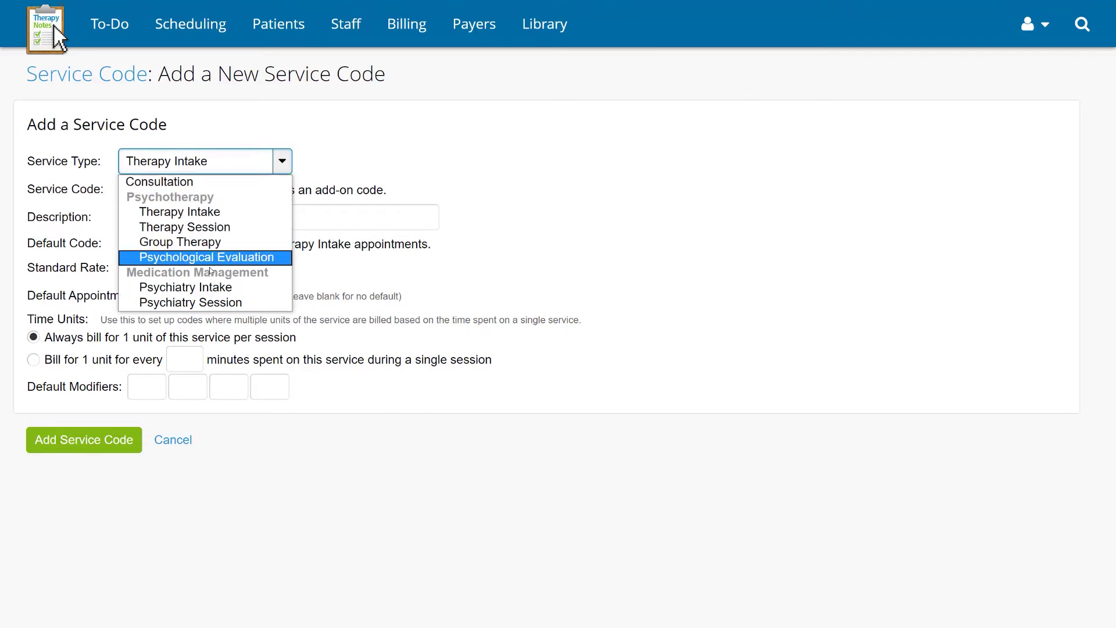
{"action": "left_click", "coordinate": [208, 228]}
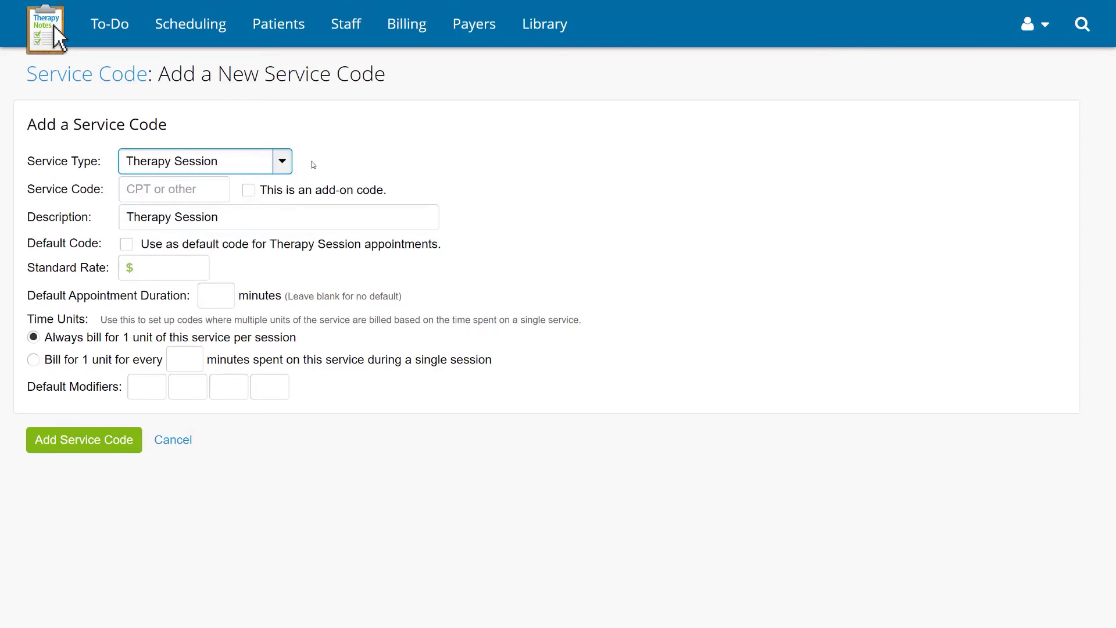
{"action": "left_click", "coordinate": [282, 162]}
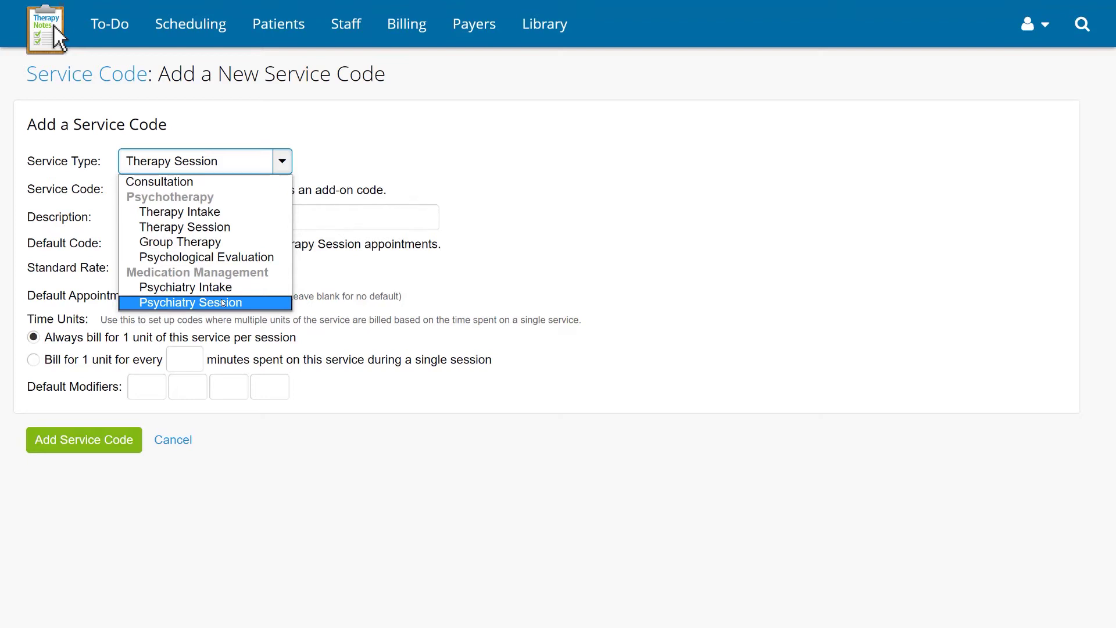
{"action": "left_click", "coordinate": [236, 226]}
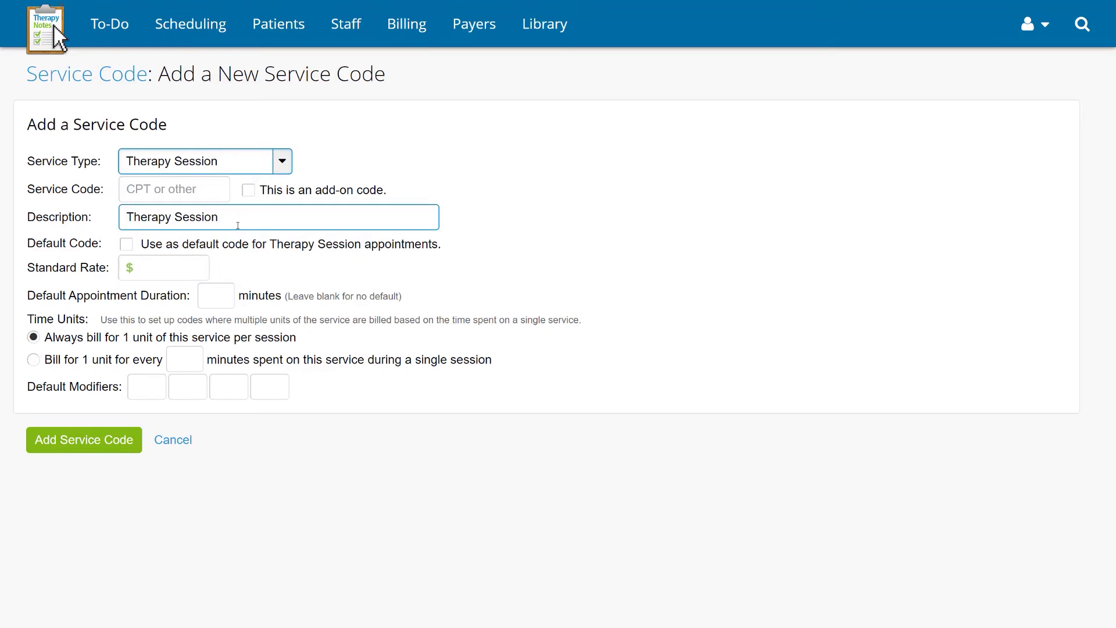
{"action": "left_click", "coordinate": [187, 193]}
{"action": "left_click", "coordinate": [204, 192]}
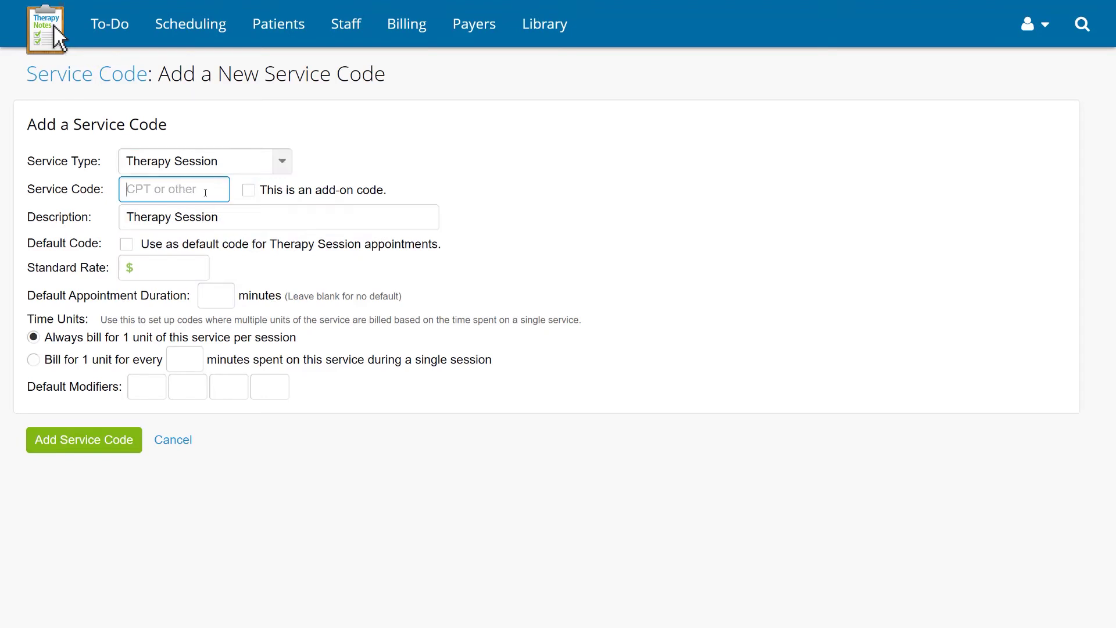
{"action": "type", "text": "90832"}
Replace the service code's description with "Psychotherapy, 30 minutes" and set its default appointment duration to 30 minutes
{"action": "left_click", "coordinate": [272, 216]}
{"action": "left_click_drag", "start_coordinate": [269, 217], "coordinate": [125, 218]}
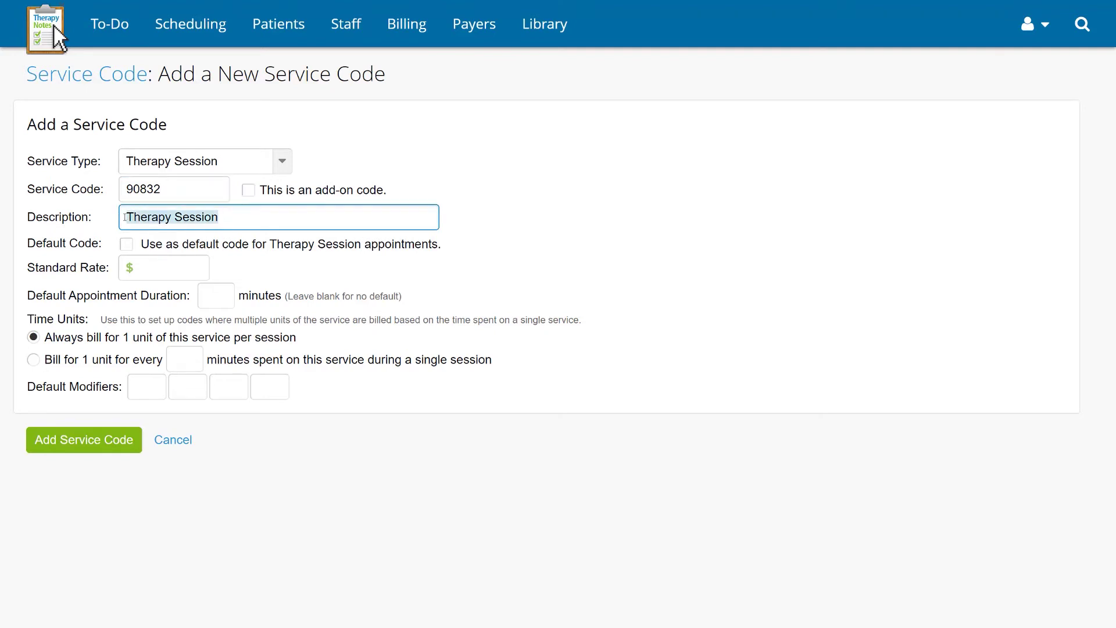
{"action": "type", "text": "Psychotherapy, 30 minutes"}
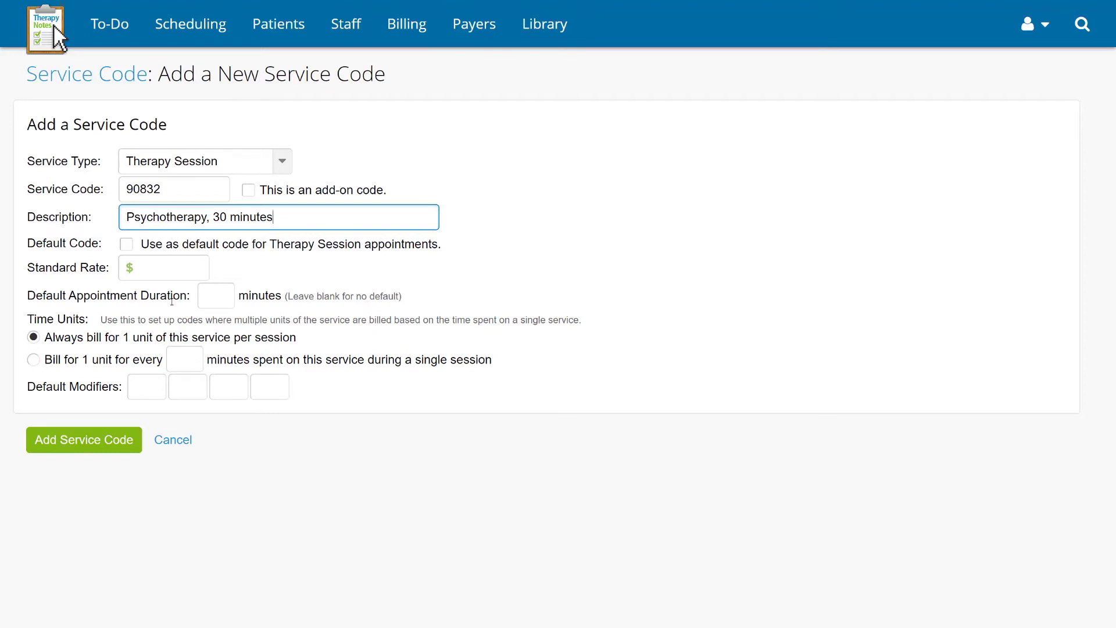
{"action": "left_click", "coordinate": [217, 301]}
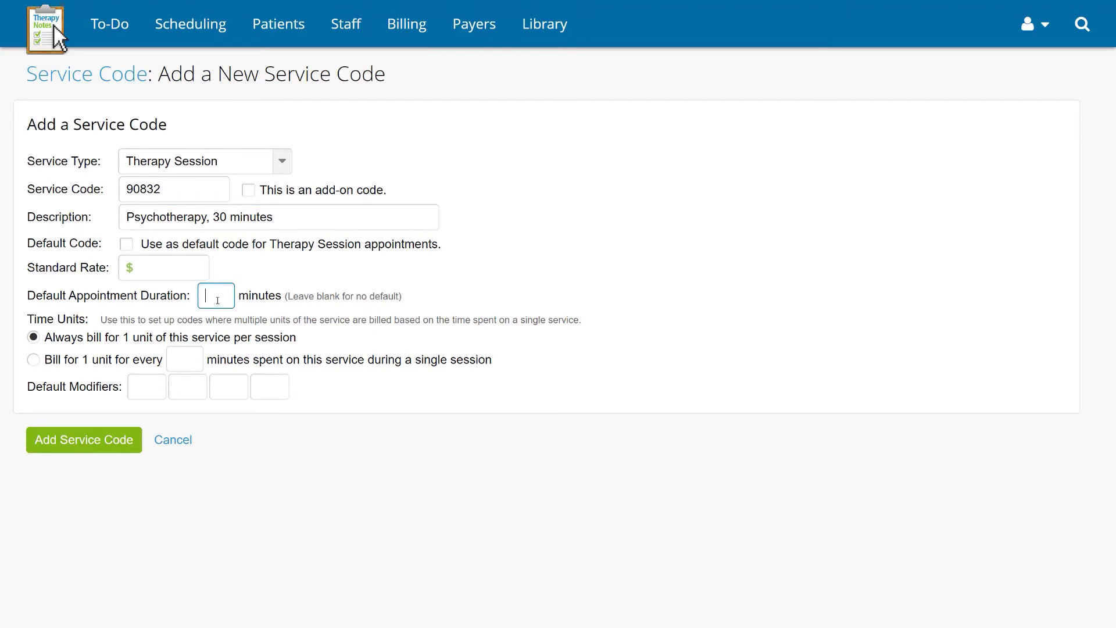
{"action": "type", "text": "30"}
{"action": "left_click", "coordinate": [171, 357]}
Set the standard rate to $50 and add the service code
{"action": "left_click", "coordinate": [145, 266]}
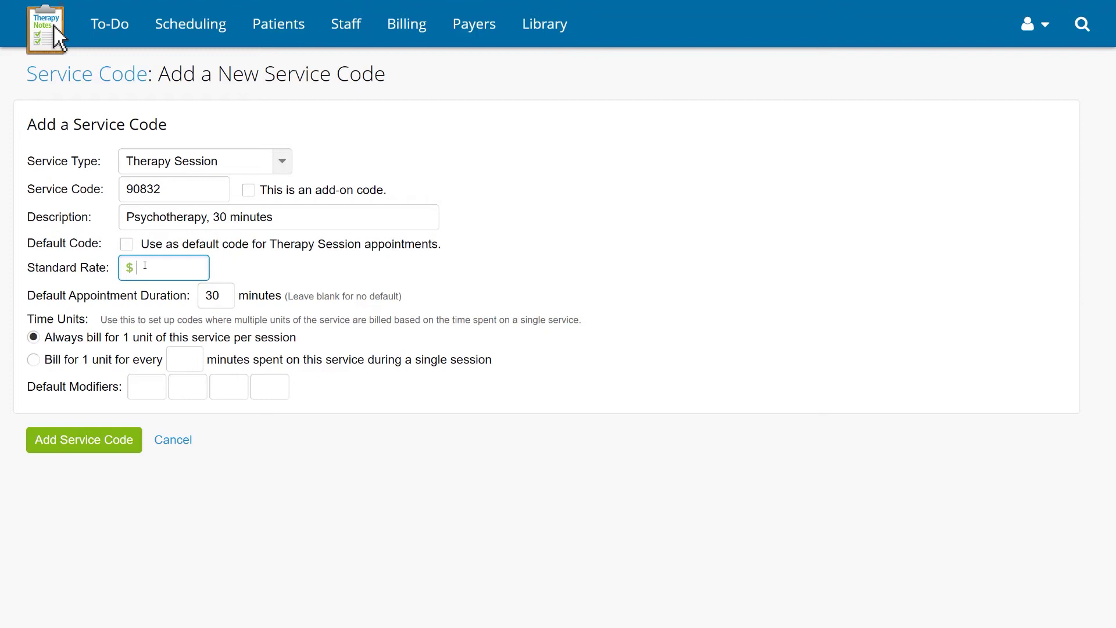
{"action": "type", "text": "50"}
{"action": "left_click", "coordinate": [129, 390]}
{"action": "left_click", "coordinate": [67, 440]}
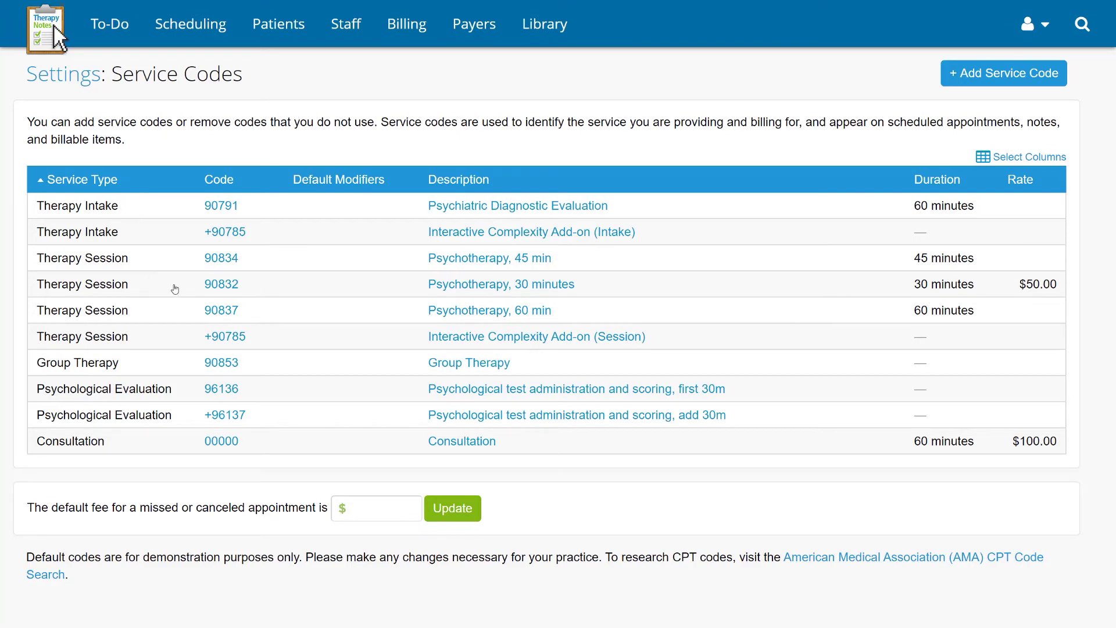
Change the standard rate of service code 90832 to $40.00, save the change, and return to the home page
{"action": "left_click", "coordinate": [215, 285]}
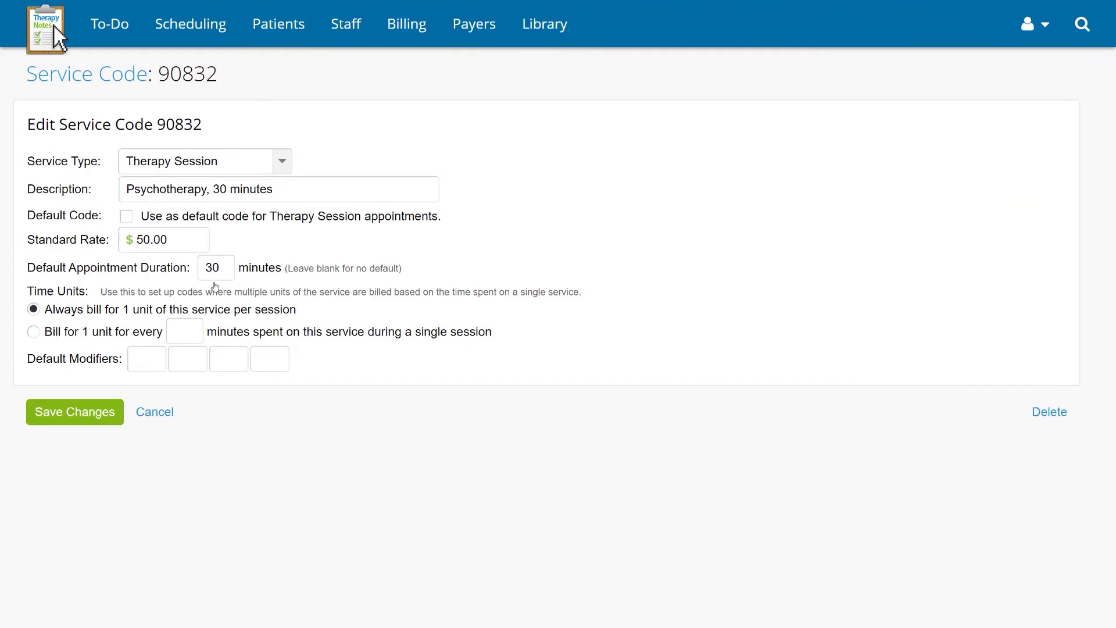
{"action": "double_click", "coordinate": [141, 241]}
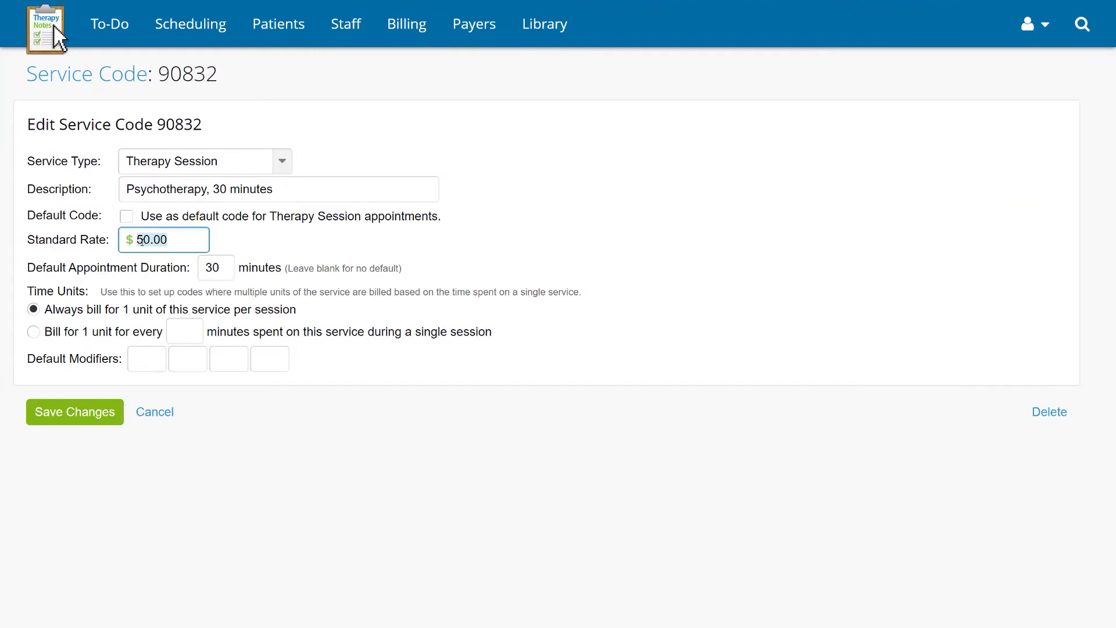
{"action": "type", "text": "40.00"}
{"action": "key", "text": "Tab"}
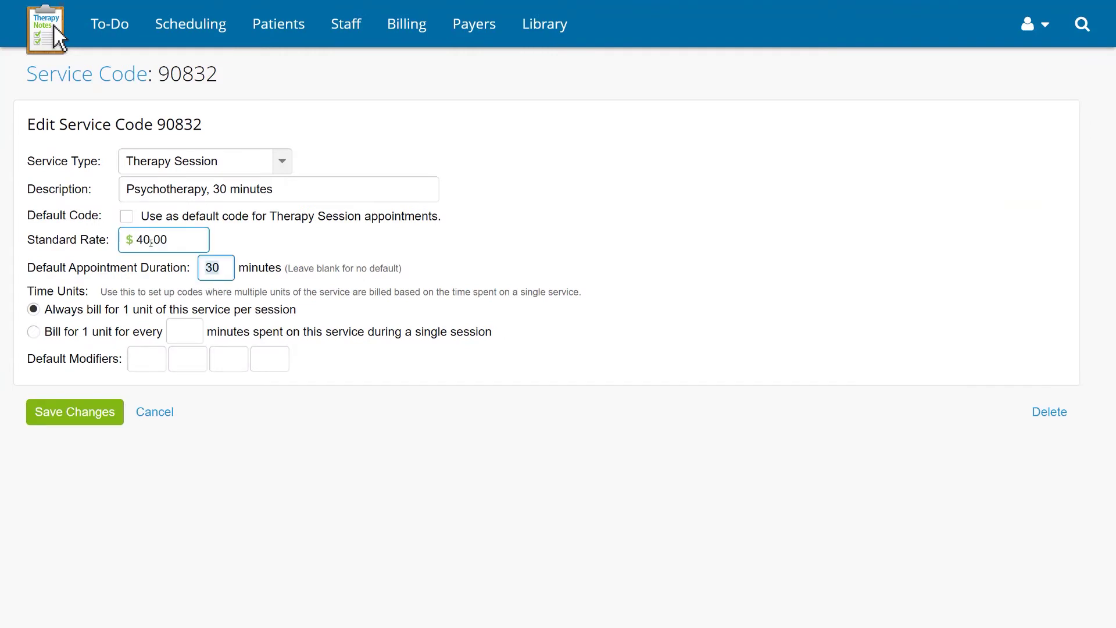
{"action": "left_click", "coordinate": [246, 245]}
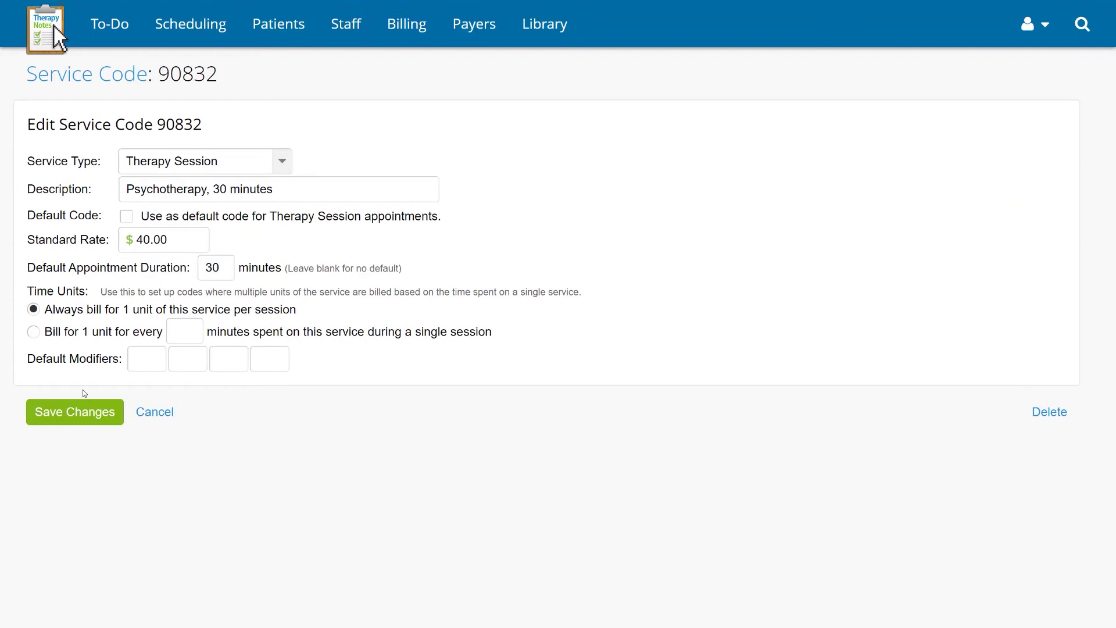
{"action": "left_click", "coordinate": [68, 416]}
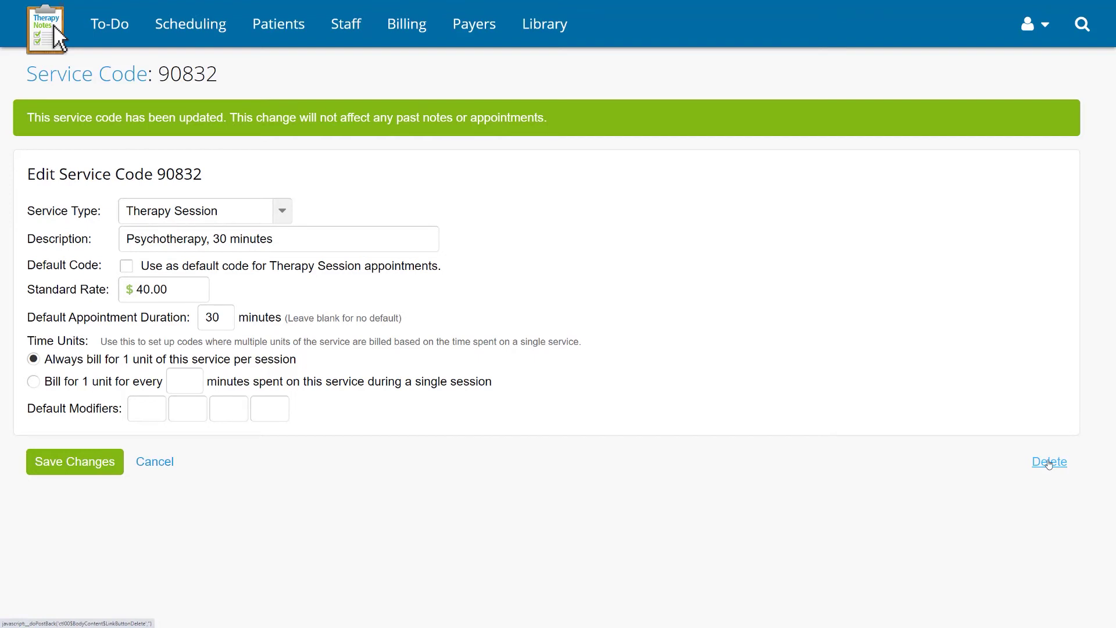
{"action": "left_click", "coordinate": [54, 17]}
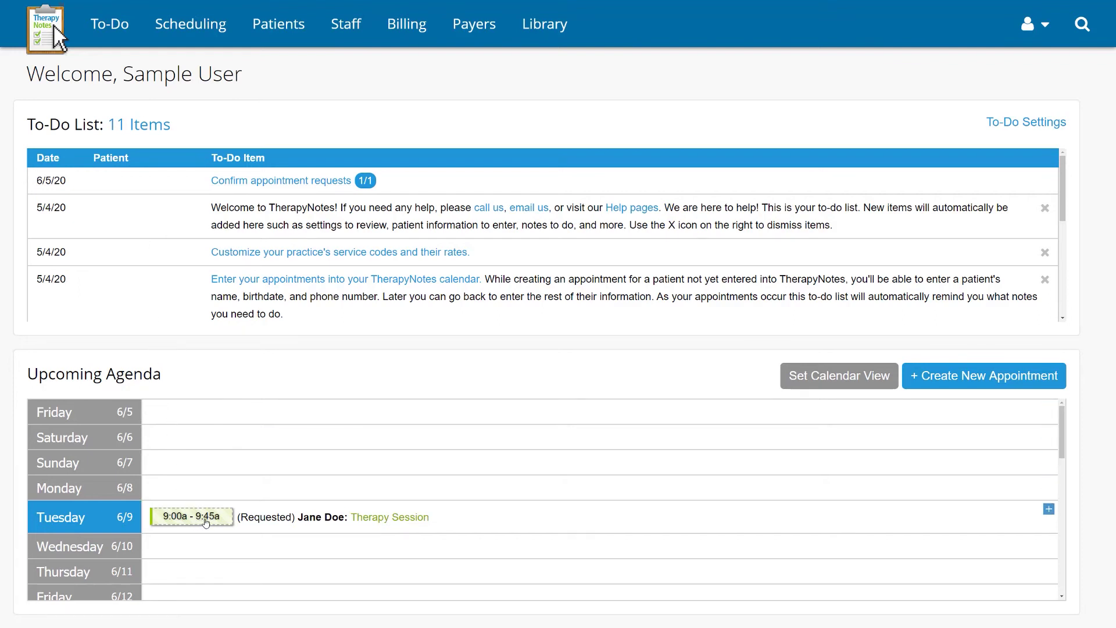
Accept the existing patient's Therapy Session request for Tuesday 6/9 at 9:00 AM by creating the appointment with its prefilled details
{"action": "mouse_move", "coordinate": [205, 523]}
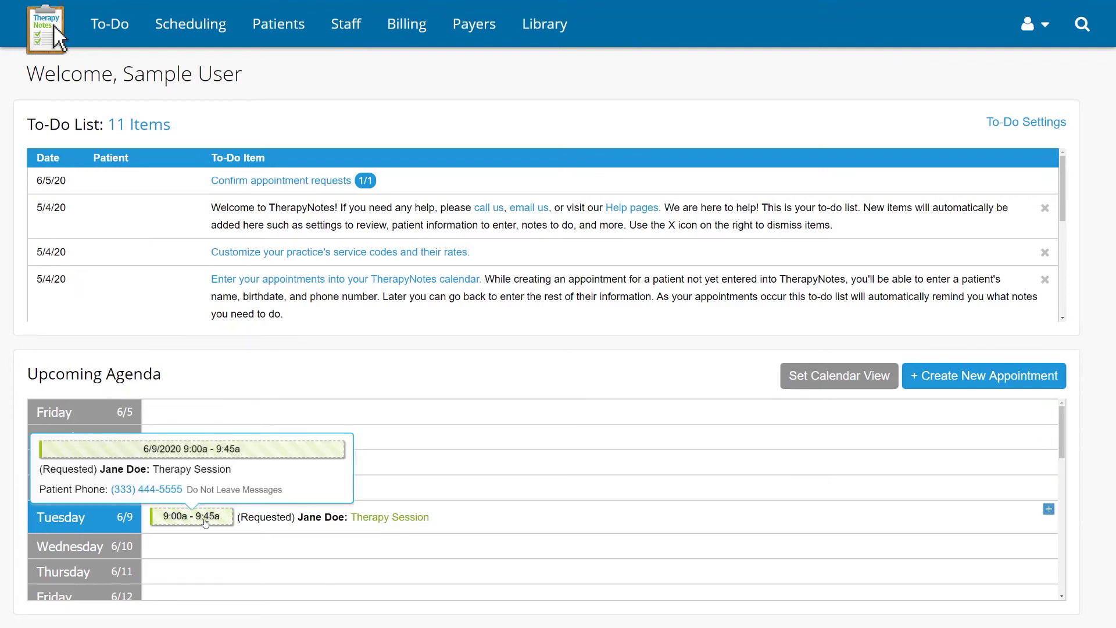
{"action": "left_click", "coordinate": [206, 523]}
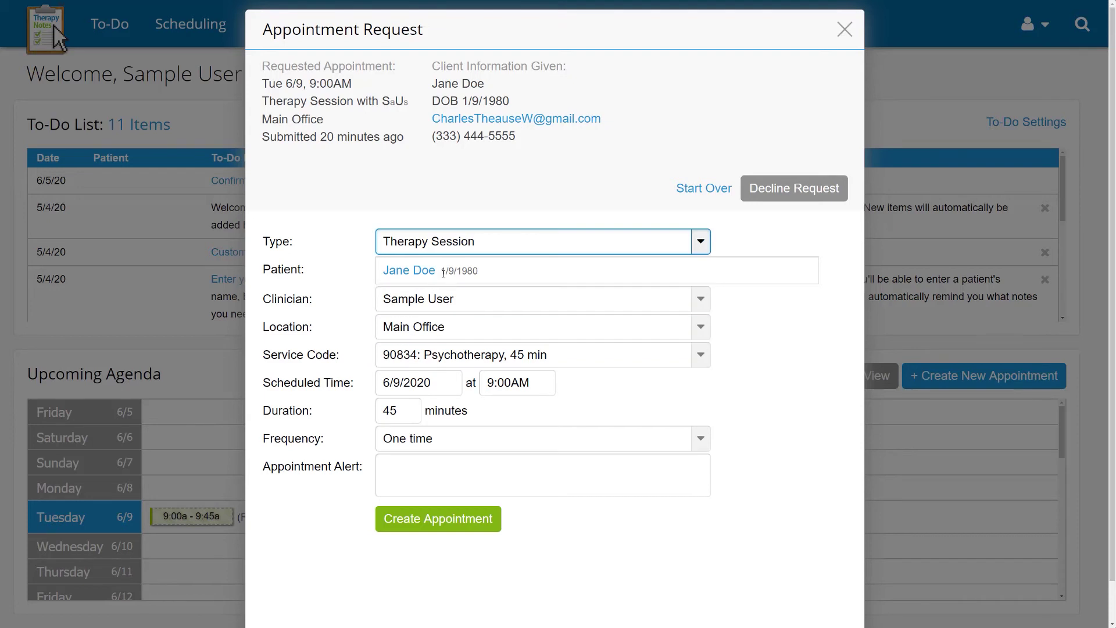
{"action": "mouse_move", "coordinate": [427, 279]}
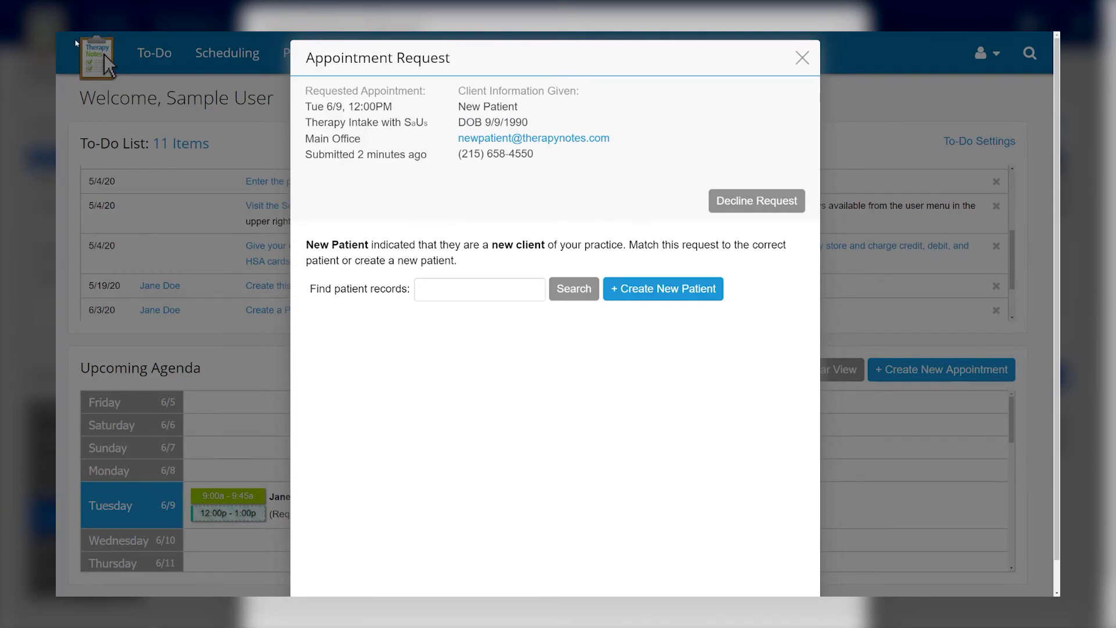
{"action": "left_click", "coordinate": [424, 283]}
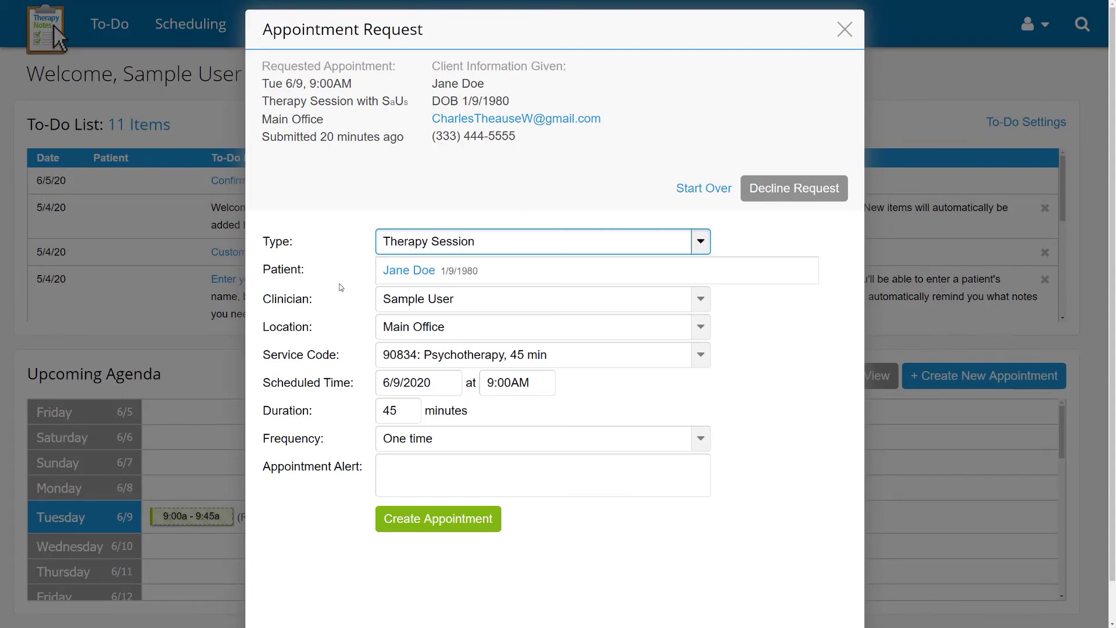
{"action": "left_click", "coordinate": [425, 518]}
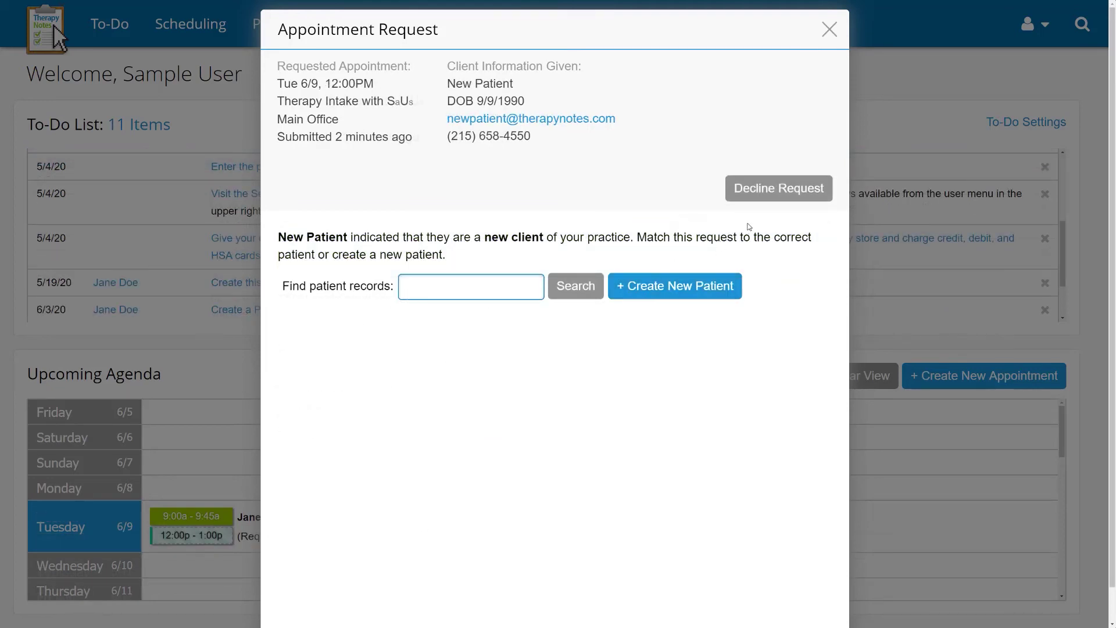
Decline the new patient's Therapy Intake request for 6/9 at 12:00 PM, undo the decline, and close the request
{"action": "left_click", "coordinate": [748, 196]}
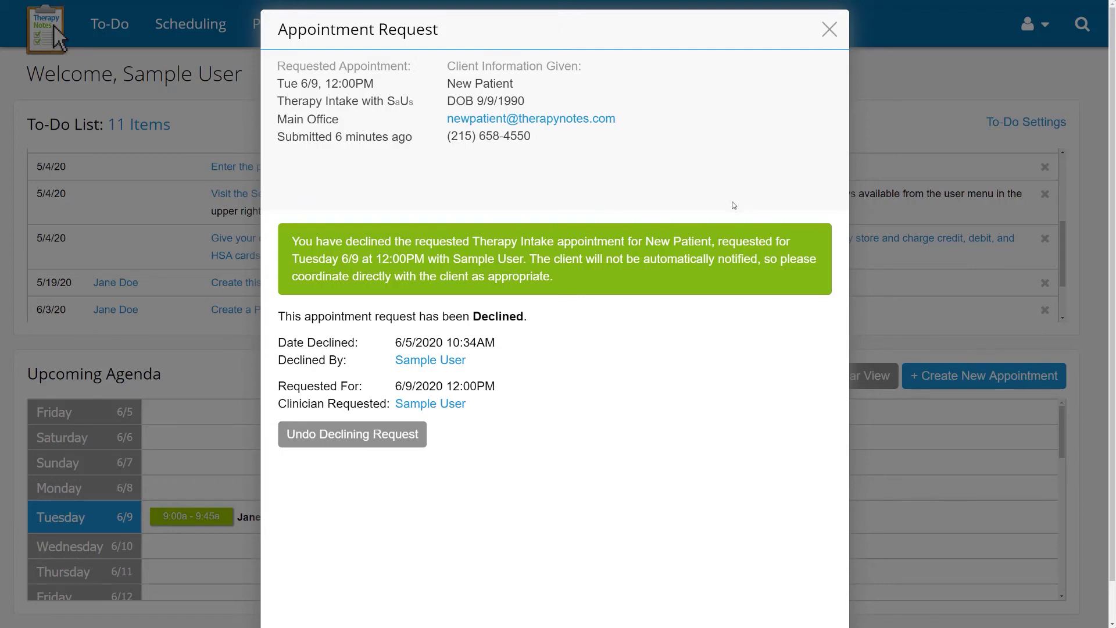
{"action": "left_click", "coordinate": [378, 436]}
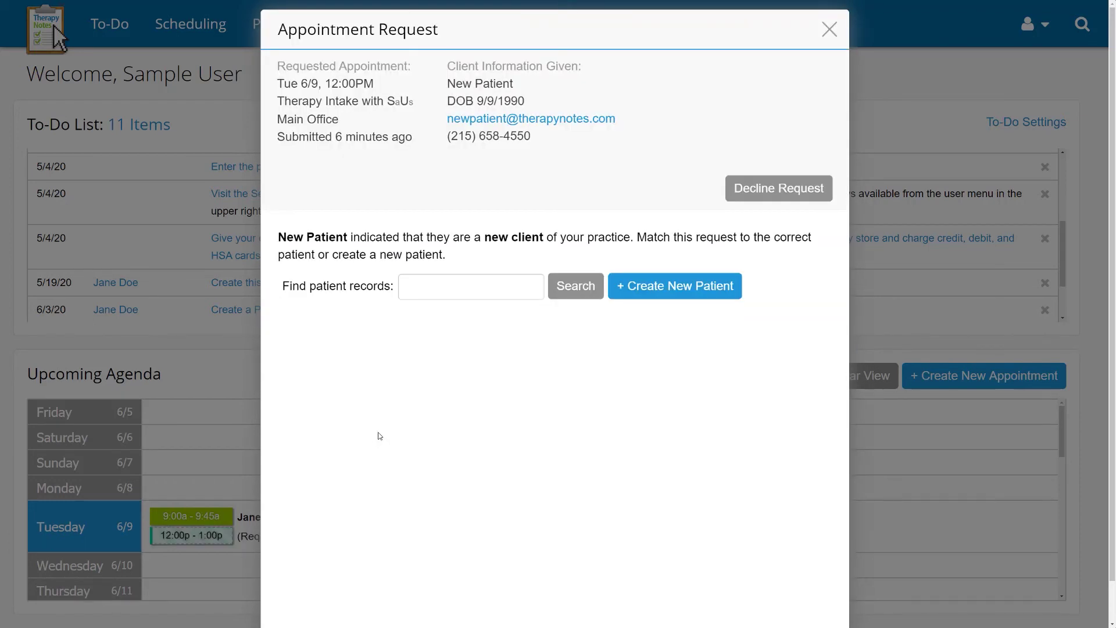
{"action": "left_click", "coordinate": [828, 30]}
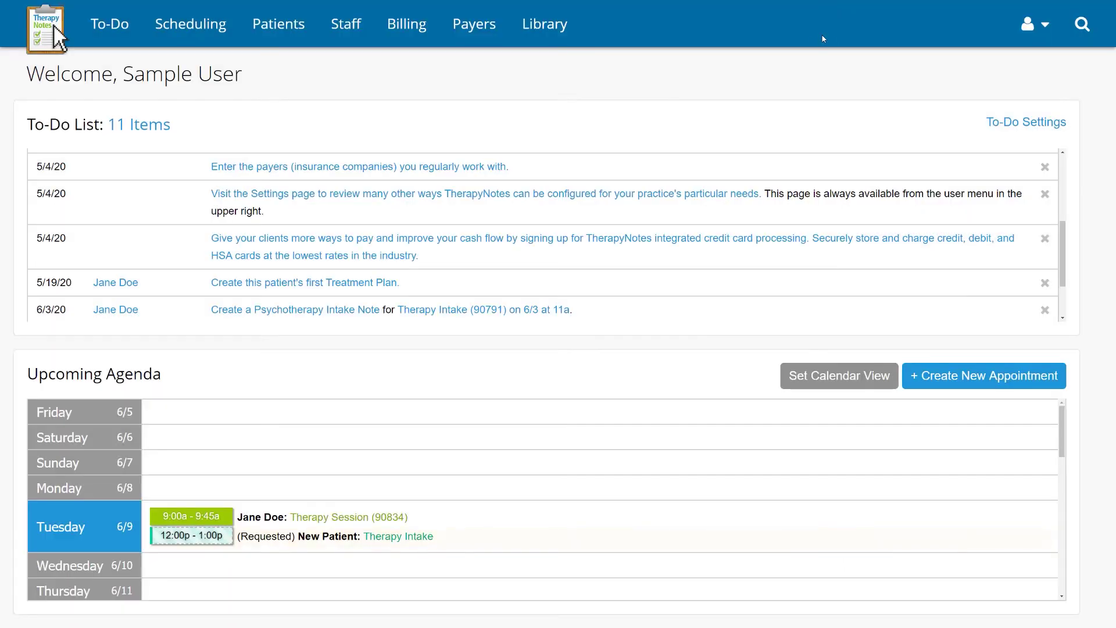
Review the pending appointment request and the advanced search filters on the Appointment Requests page, and return to the home page
{"action": "left_click", "coordinate": [207, 30]}
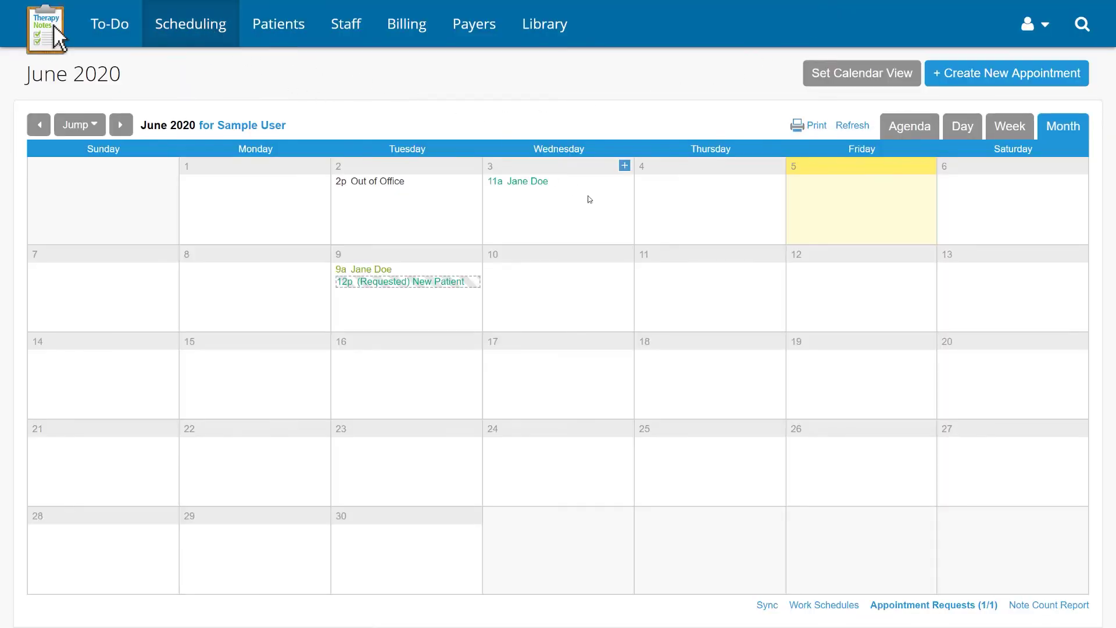
{"action": "left_click", "coordinate": [907, 606]}
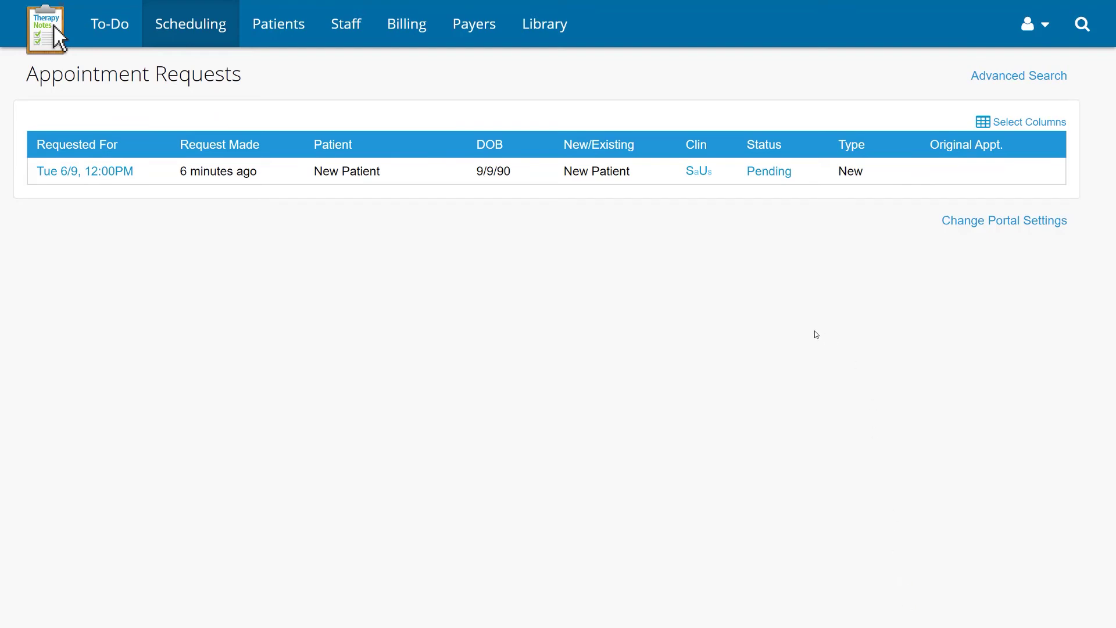
{"action": "left_click", "coordinate": [102, 172]}
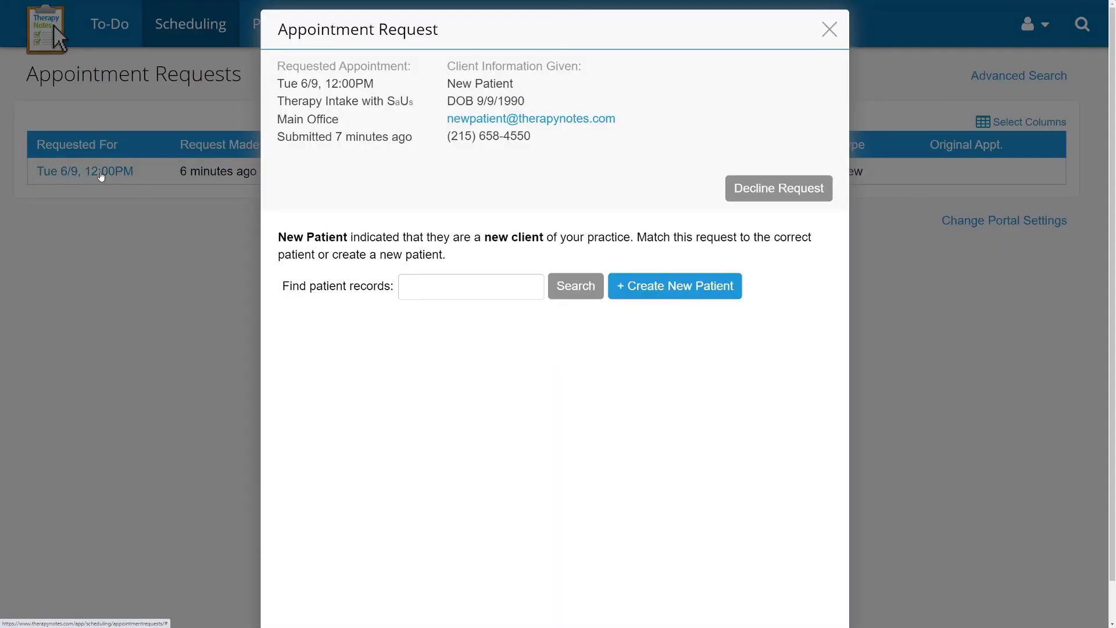
{"action": "left_click", "coordinate": [135, 233]}
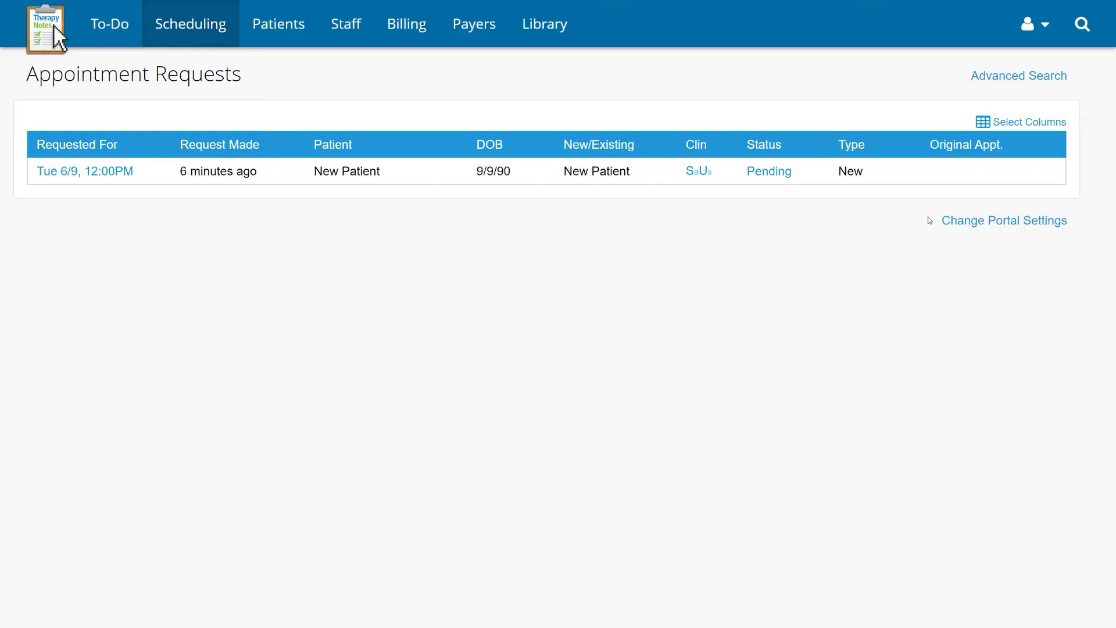
{"action": "left_click", "coordinate": [1022, 77]}
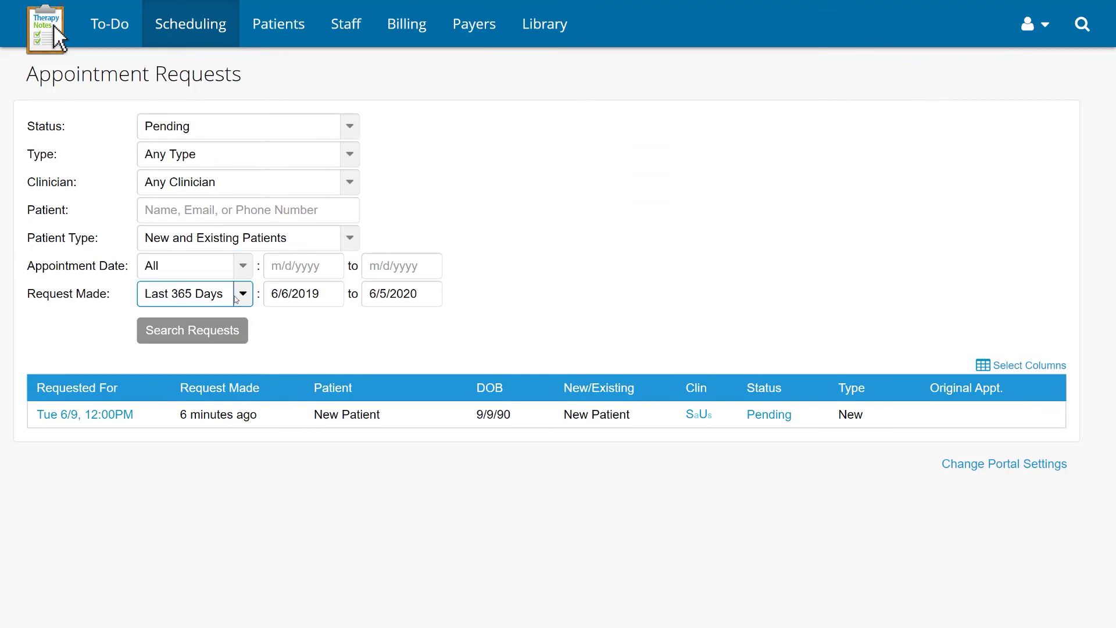
{"action": "left_click", "coordinate": [46, 26]}
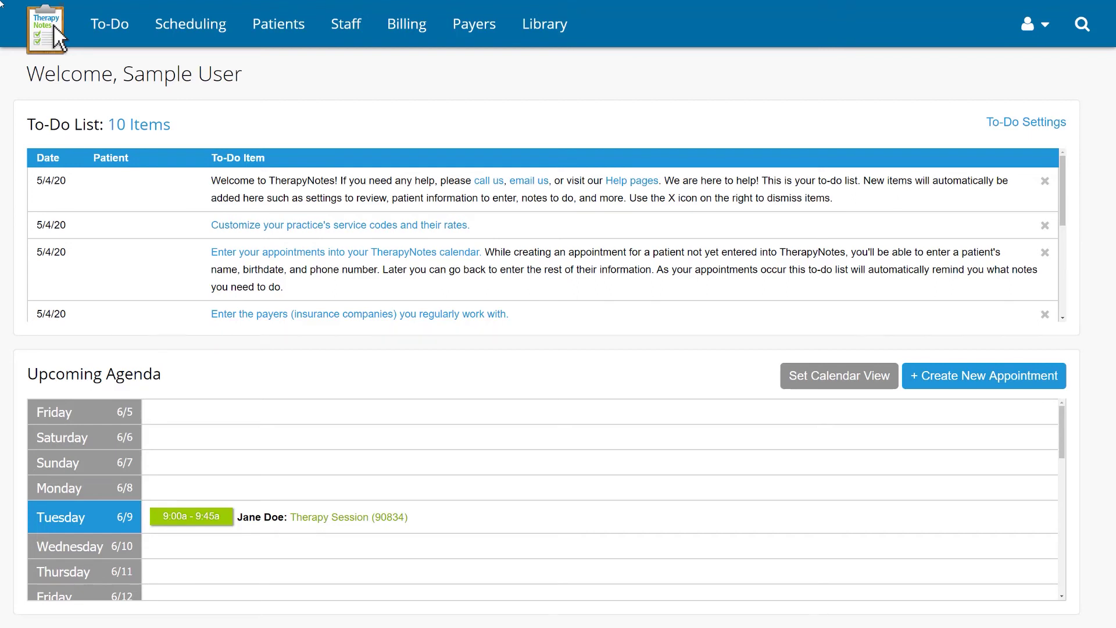
Open the Patient Appointment Reminders settings and enable patient appointment reminders
{"action": "left_click", "coordinate": [1055, 28]}
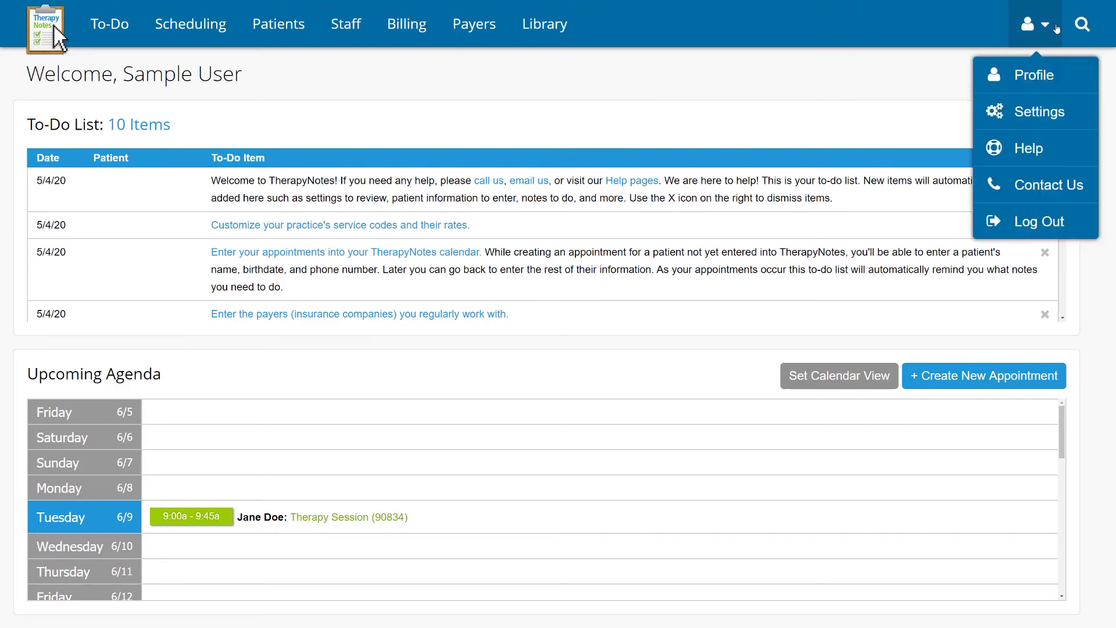
{"action": "left_click", "coordinate": [1026, 110]}
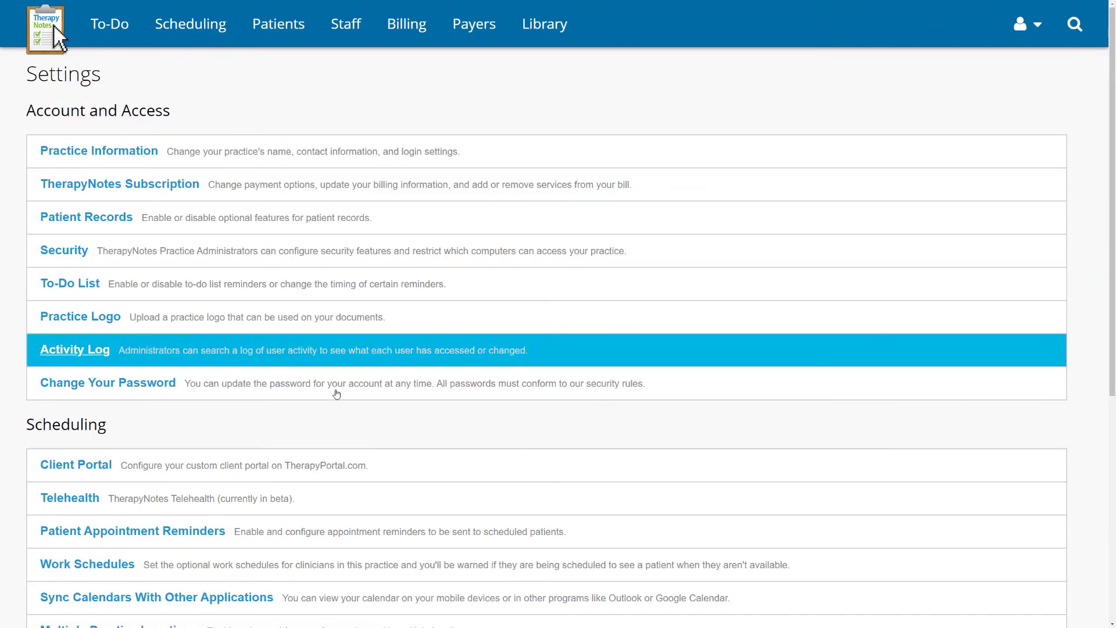
{"action": "left_click", "coordinate": [160, 531]}
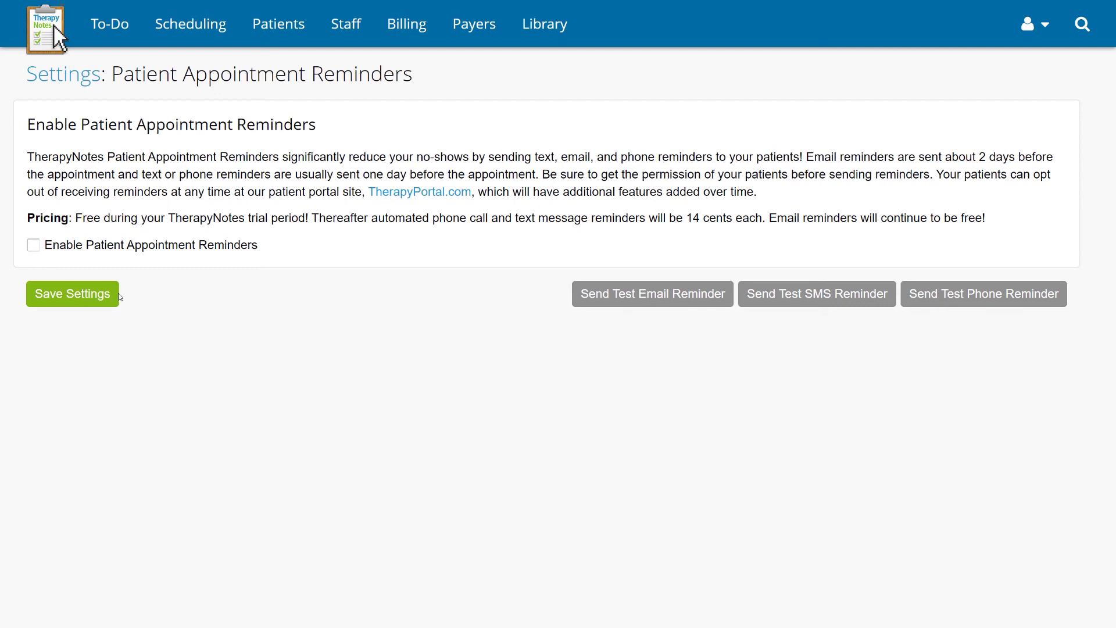
{"action": "left_click", "coordinate": [34, 245]}
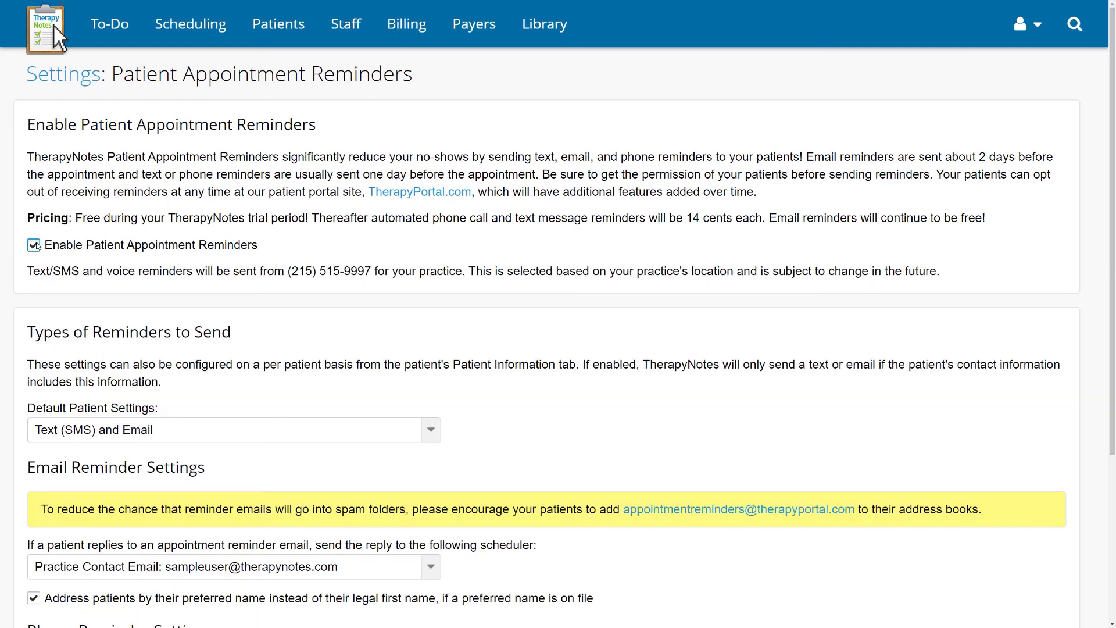
Set the default patient reminders to "No reminders unless enabled on individual patient's Patient Info tab" and check the reply scheduler options
{"action": "scroll", "coordinate": [348, 303], "scroll_direction": "down", "scroll_amount": 3}
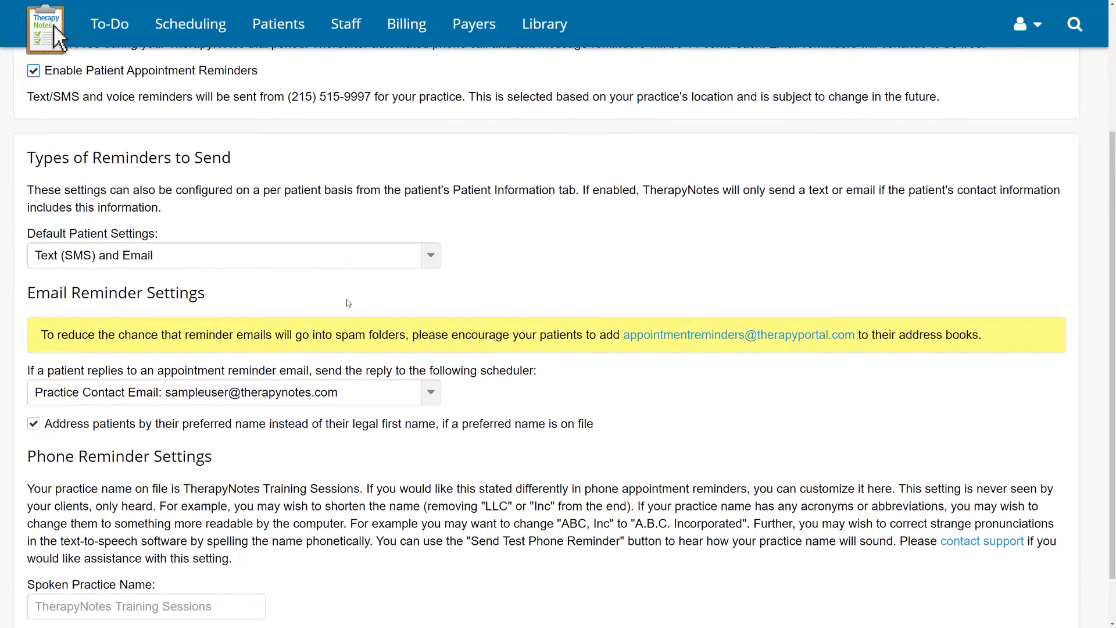
{"action": "scroll", "coordinate": [348, 303], "scroll_direction": "down", "scroll_amount": 1}
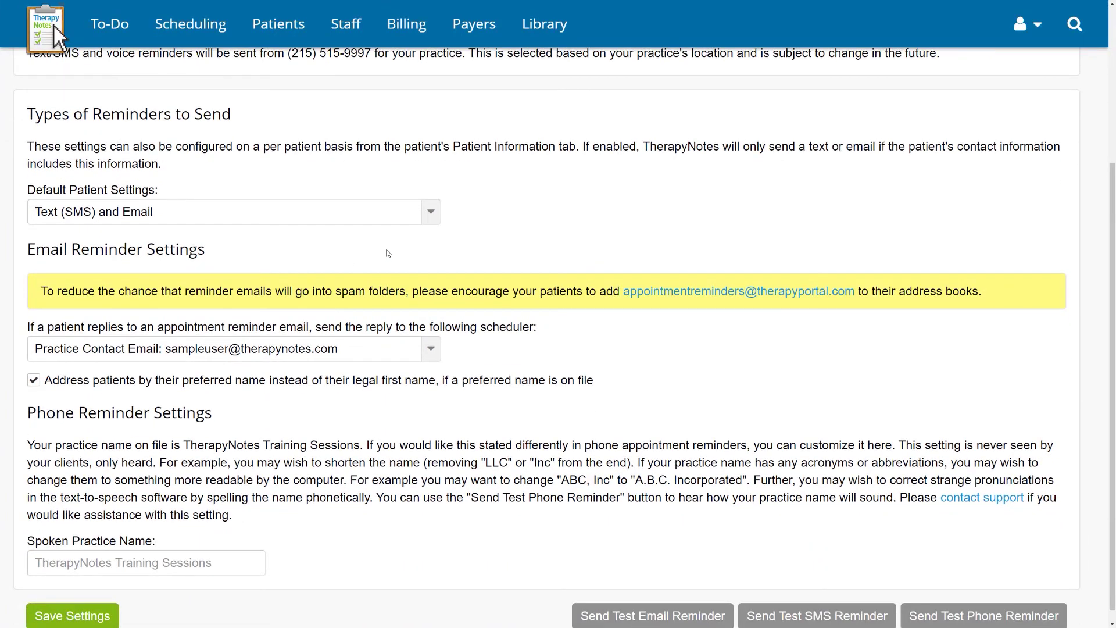
{"action": "left_click", "coordinate": [432, 214]}
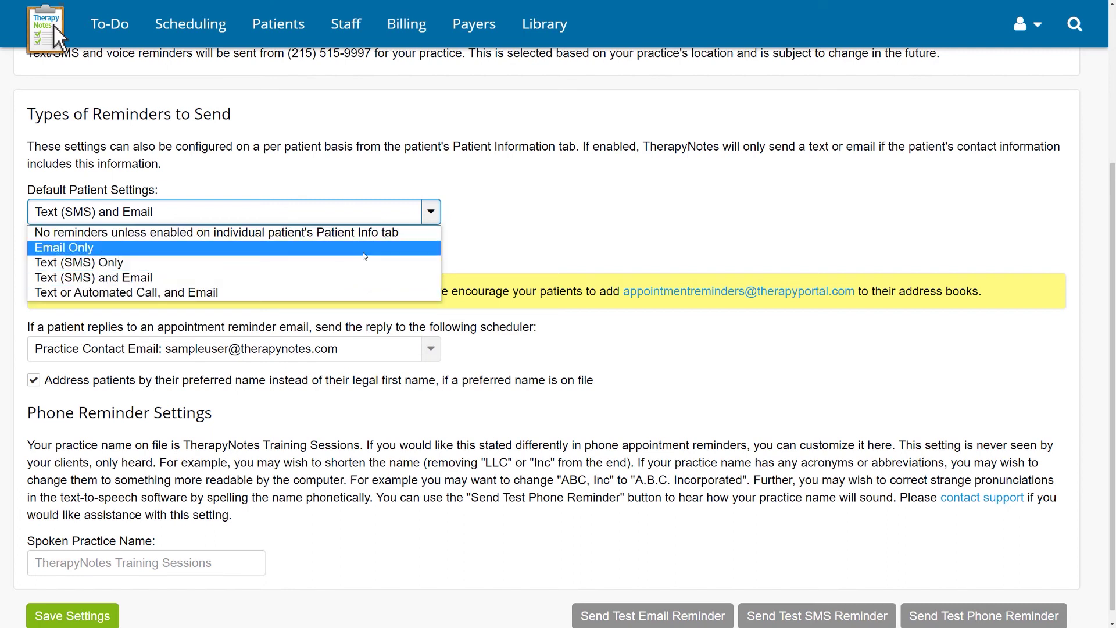
{"action": "left_click", "coordinate": [373, 234]}
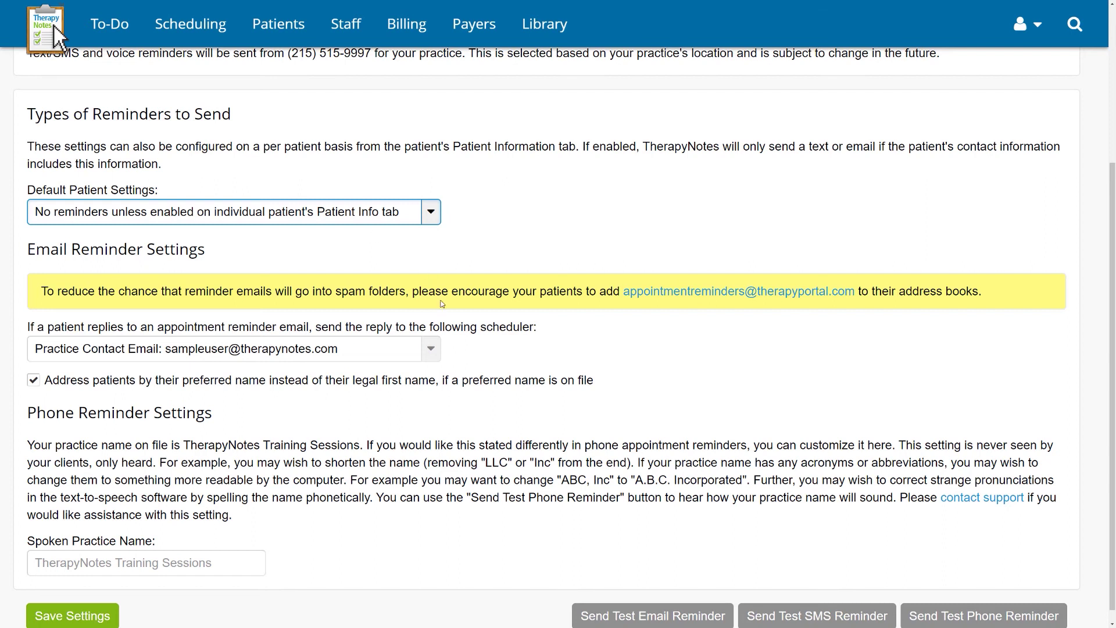
{"action": "left_click", "coordinate": [430, 349]}
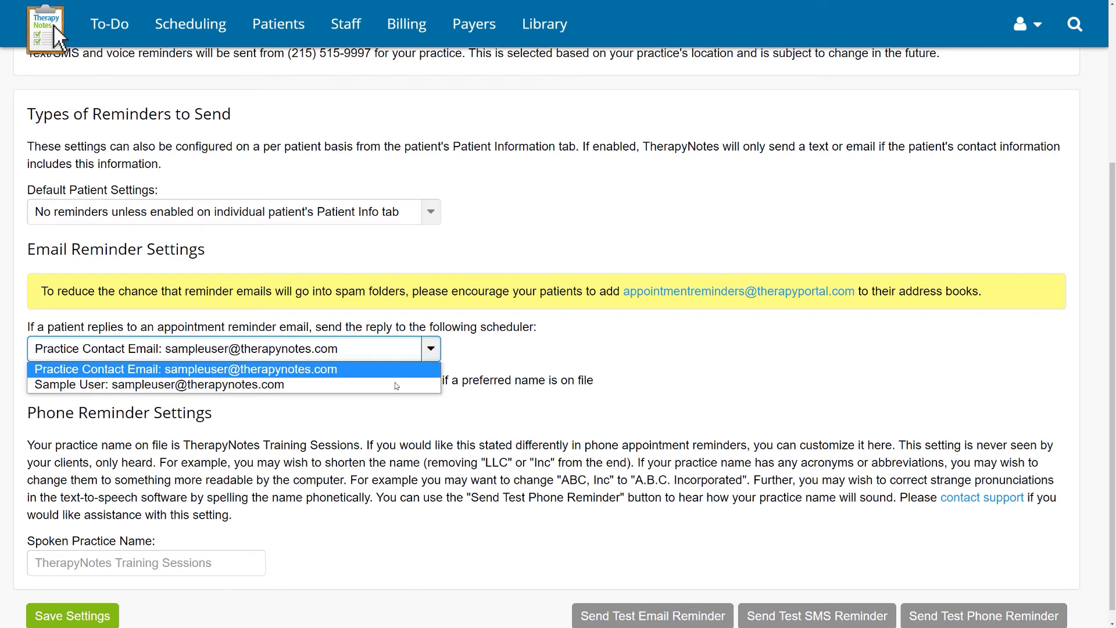
{"action": "left_click", "coordinate": [479, 341]}
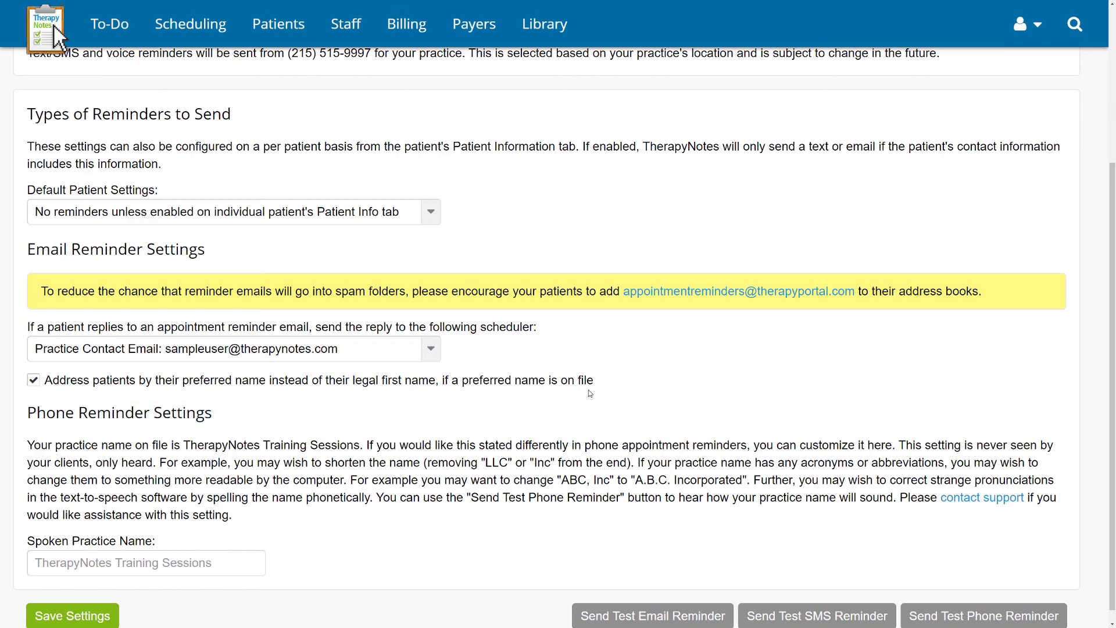
Send a test phone reminder to the prefilled recipient phone number and dismiss the call notice
{"action": "scroll", "coordinate": [590, 393], "scroll_direction": "down", "scroll_amount": 1}
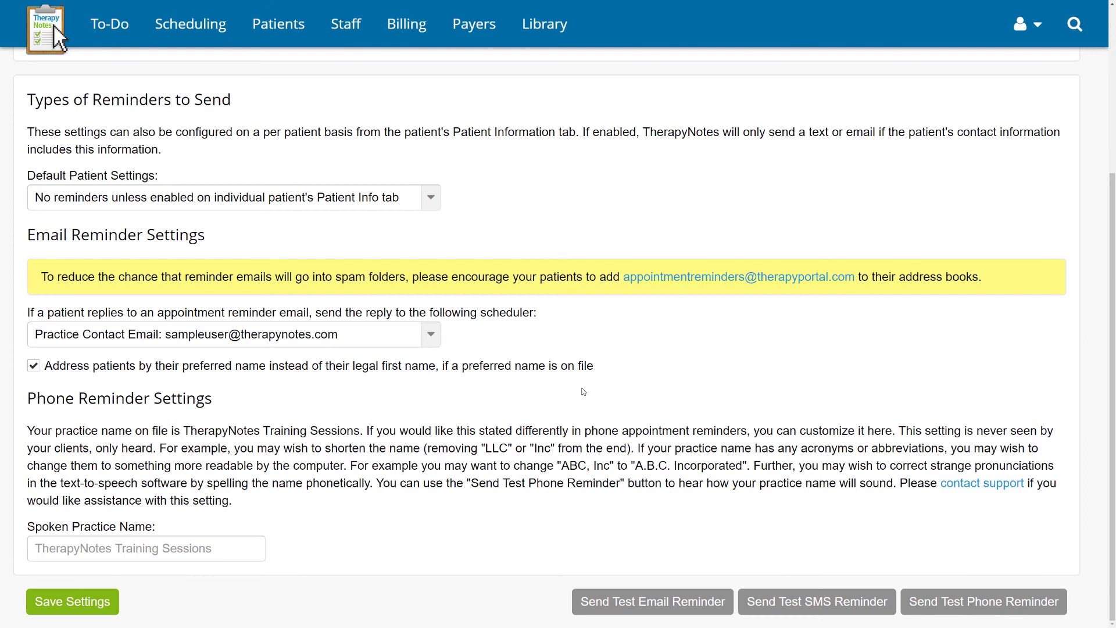
{"action": "left_click", "coordinate": [927, 614]}
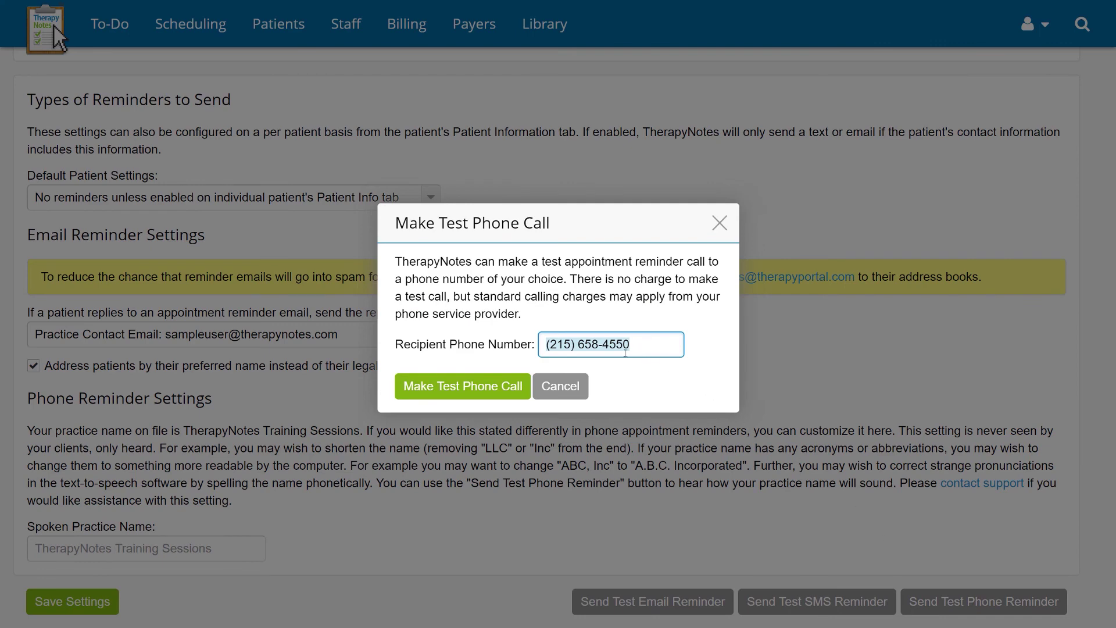
{"action": "left_click", "coordinate": [453, 388]}
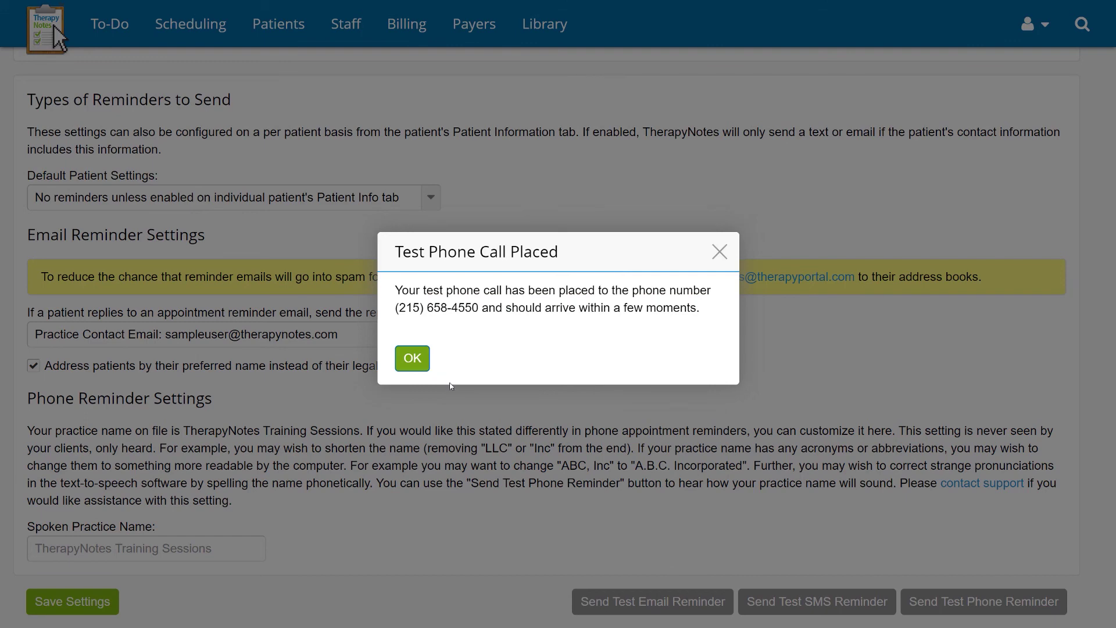
{"action": "left_click", "coordinate": [421, 364]}
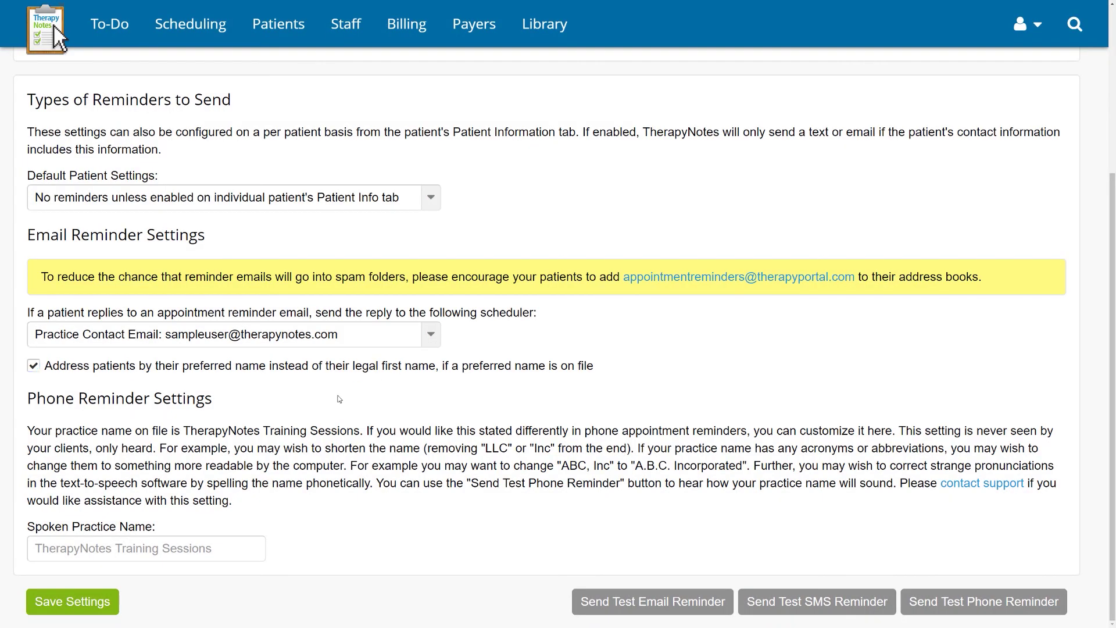
Check the Spoken Practice Name field without entering a custom name, and save the appointment reminder settings
{"action": "left_click", "coordinate": [188, 550]}
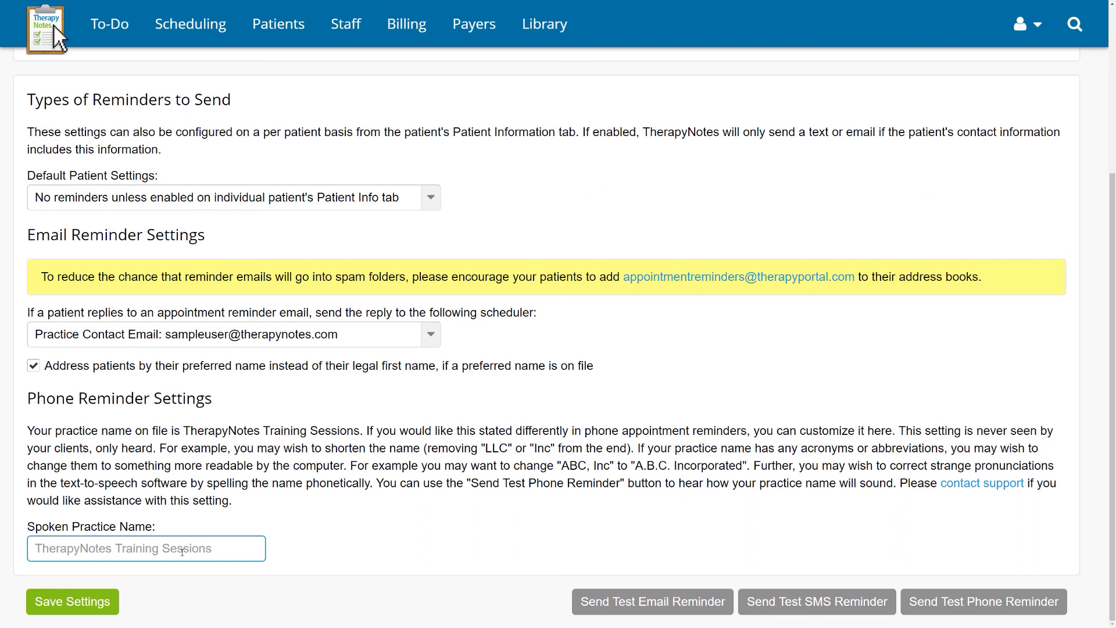
{"action": "left_click", "coordinate": [326, 532]}
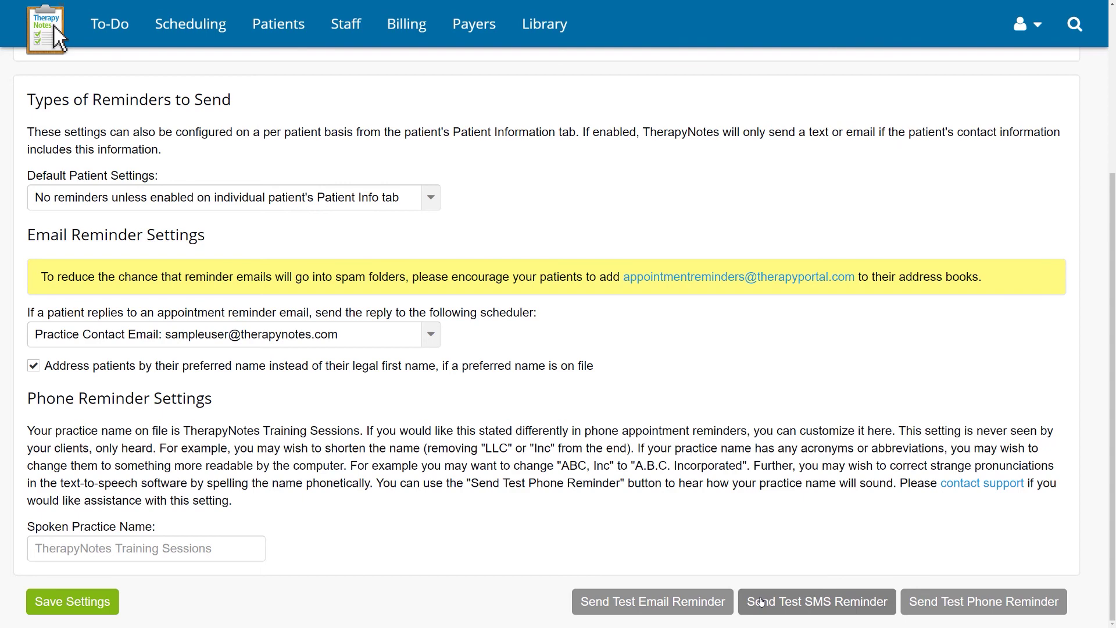
{"action": "left_click", "coordinate": [108, 600]}
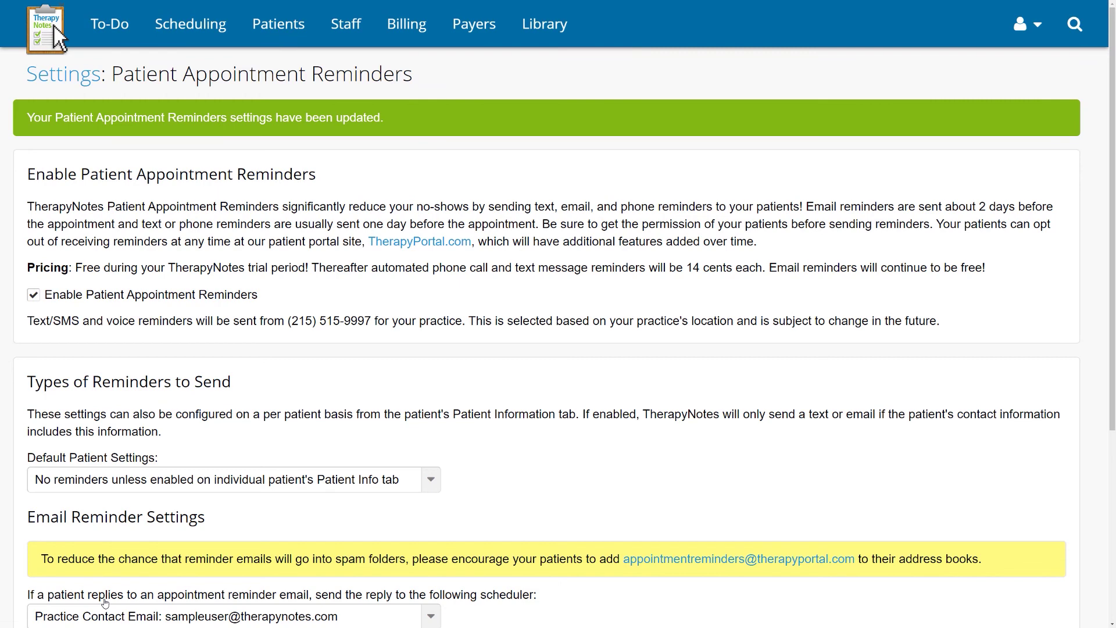
View the scheduling calendar, open the Sync Calendars With Other Applications settings, and enable synchronization with other programs
{"action": "left_click", "coordinate": [194, 36]}
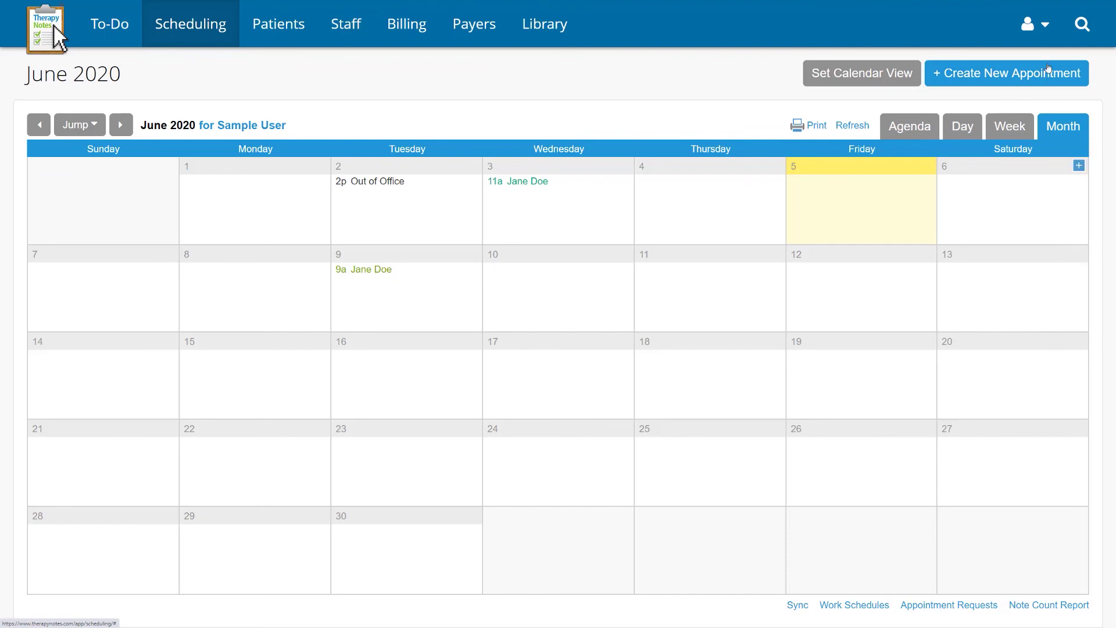
{"action": "left_click", "coordinate": [1035, 24]}
{"action": "left_click", "coordinate": [1032, 110]}
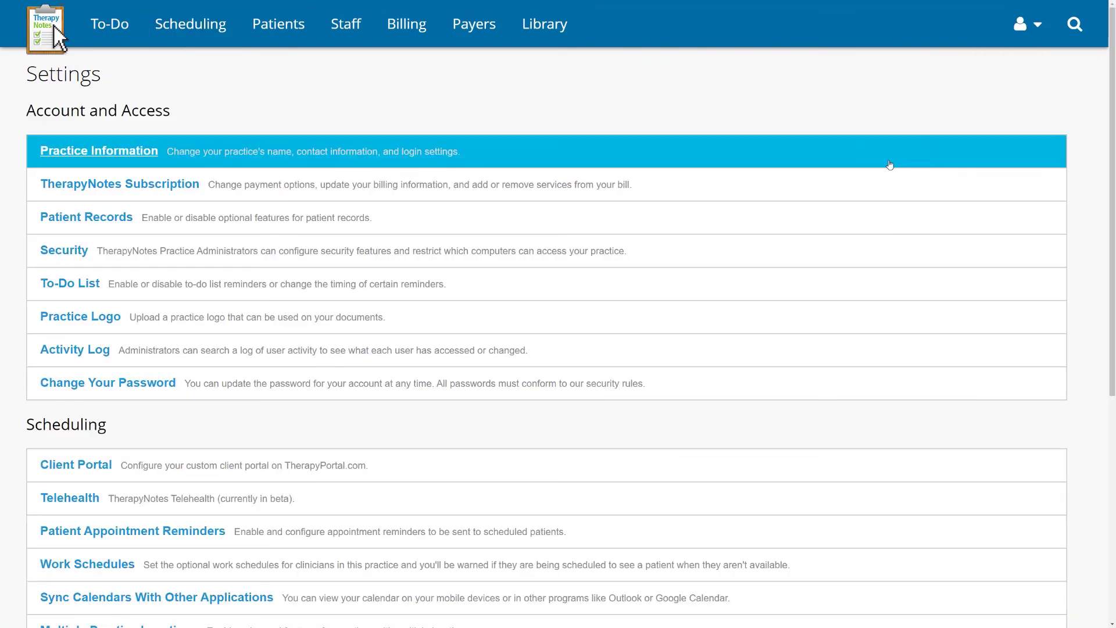
{"action": "scroll", "coordinate": [894, 164], "scroll_direction": "down", "scroll_amount": 5}
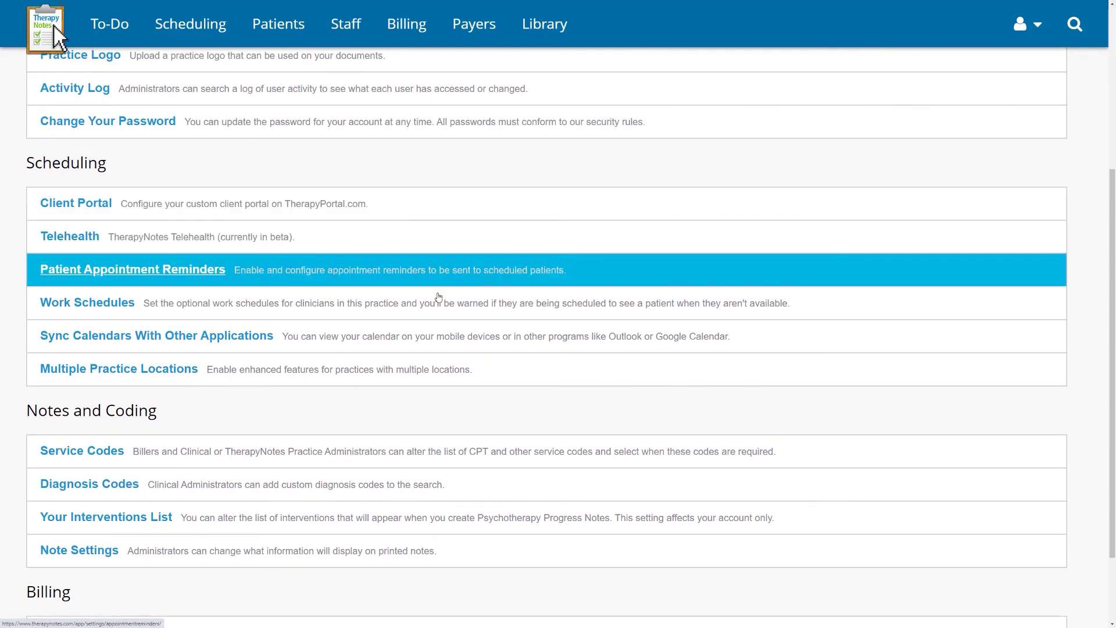
{"action": "left_click", "coordinate": [394, 335]}
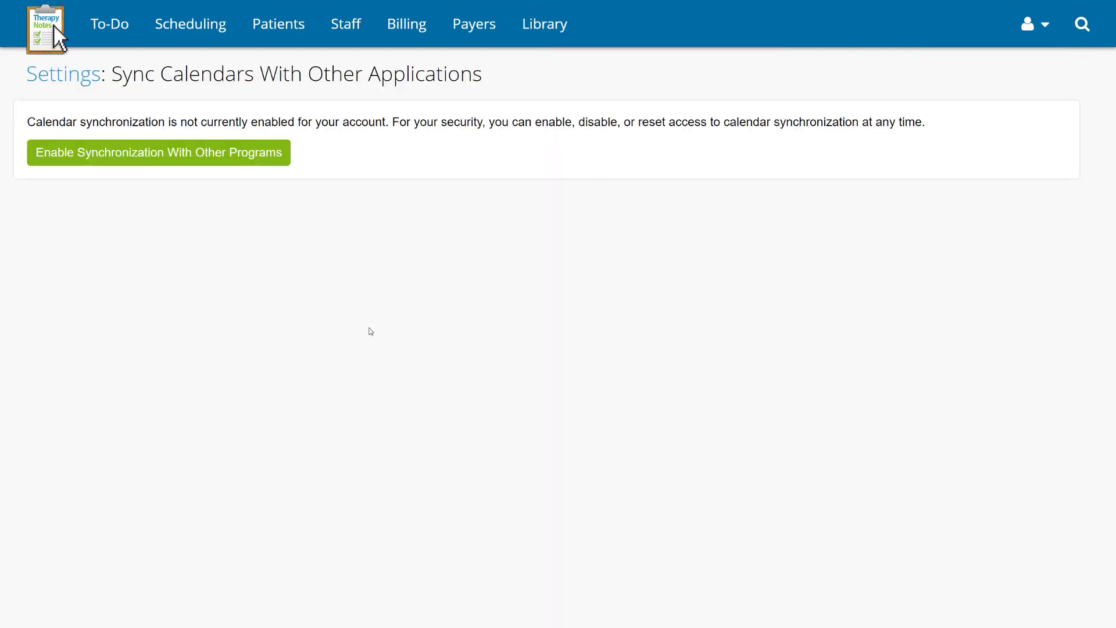
{"action": "left_click", "coordinate": [167, 154]}
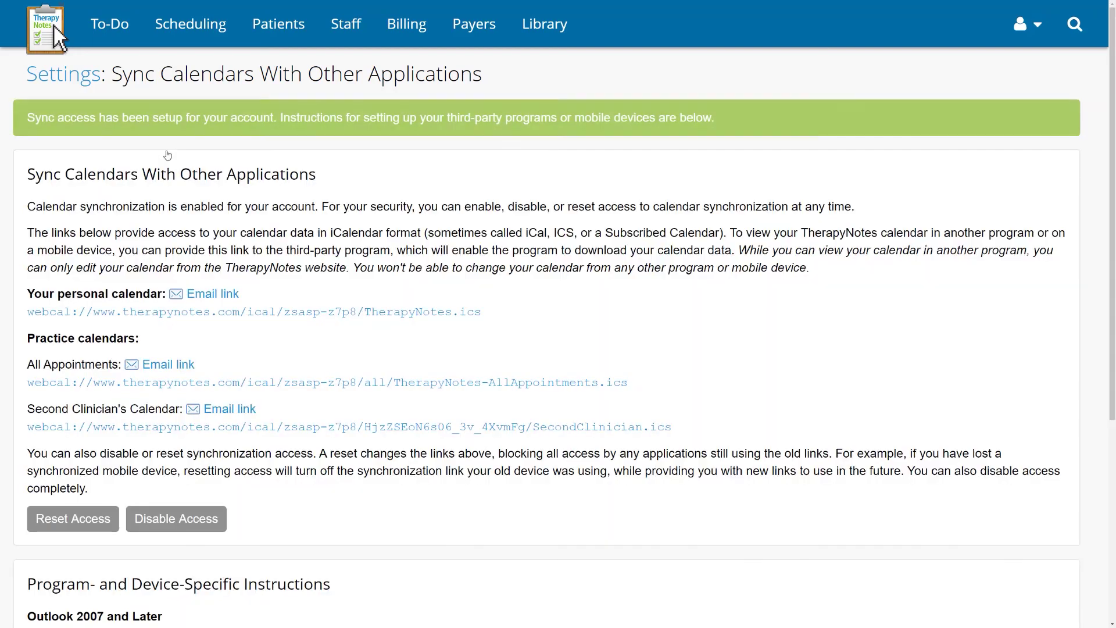
{"action": "scroll", "coordinate": [179, 153], "scroll_direction": "down", "scroll_amount": 1}
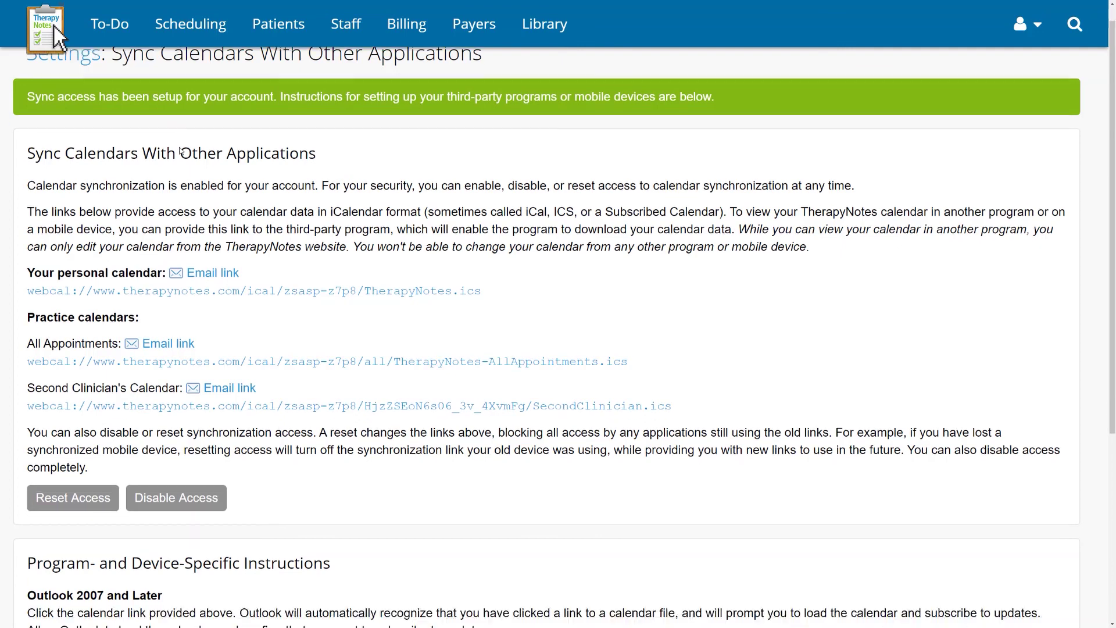